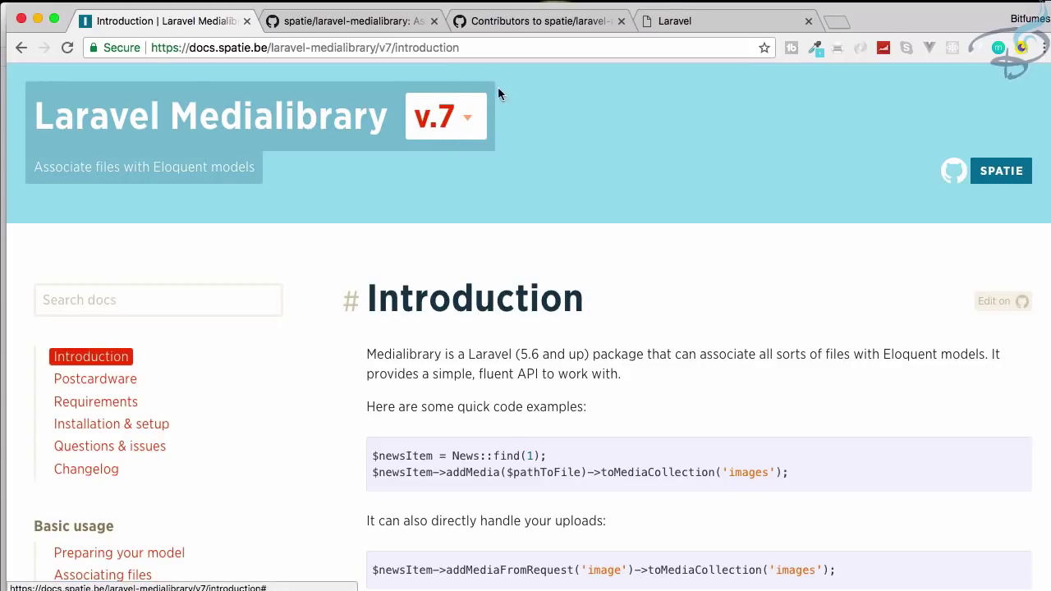
Step: Review the spatie/laravel-medialibrary contributors graph and repository file list, and return to the package's documentation introduction
click(521, 23)
scroll(380, 394, down, 4)
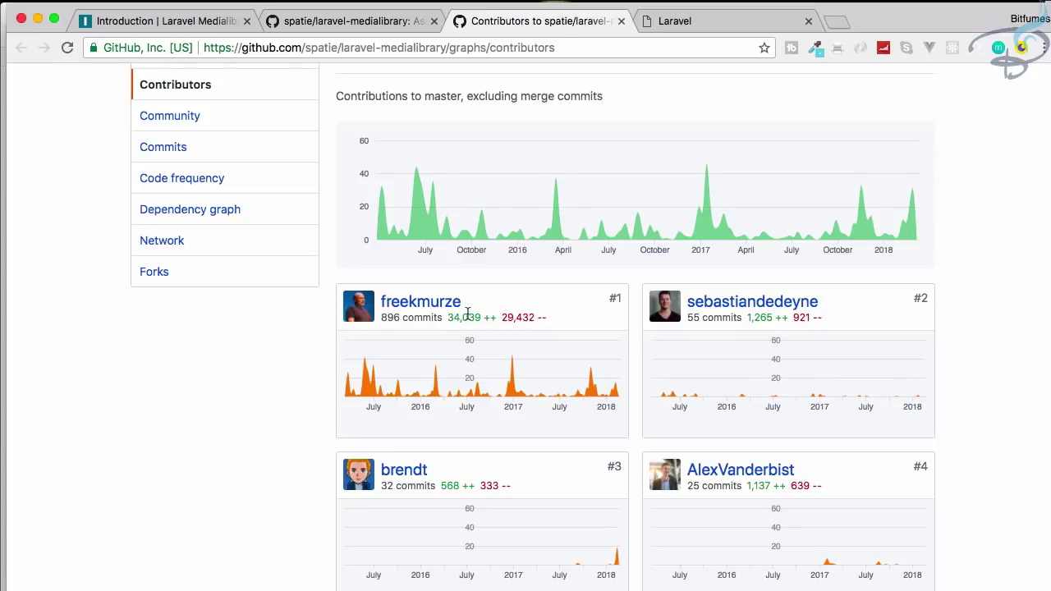
key(ctrl+shift+Tab)
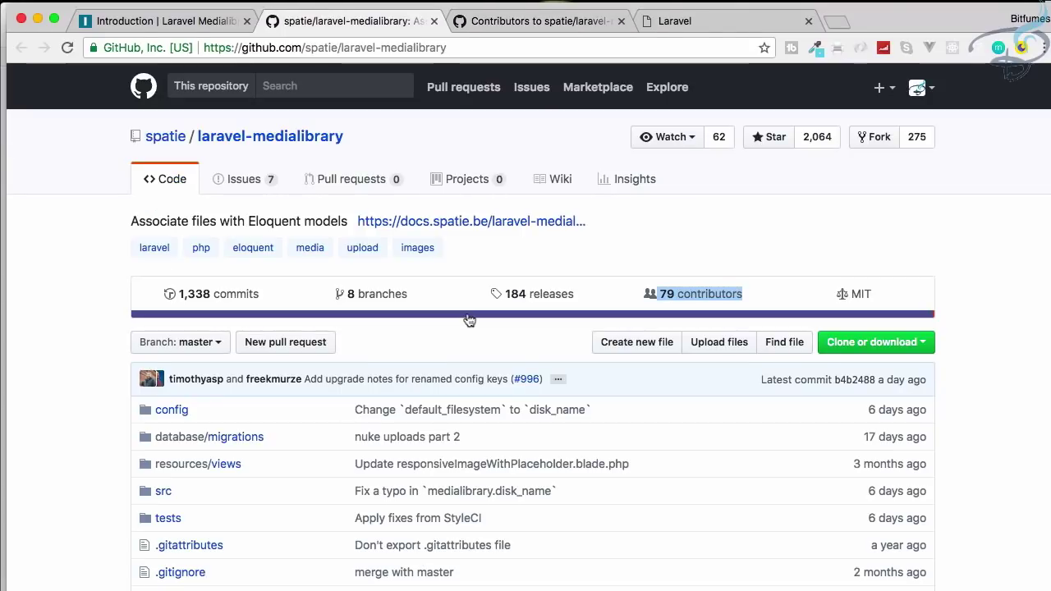
scroll(469, 318, down, 4)
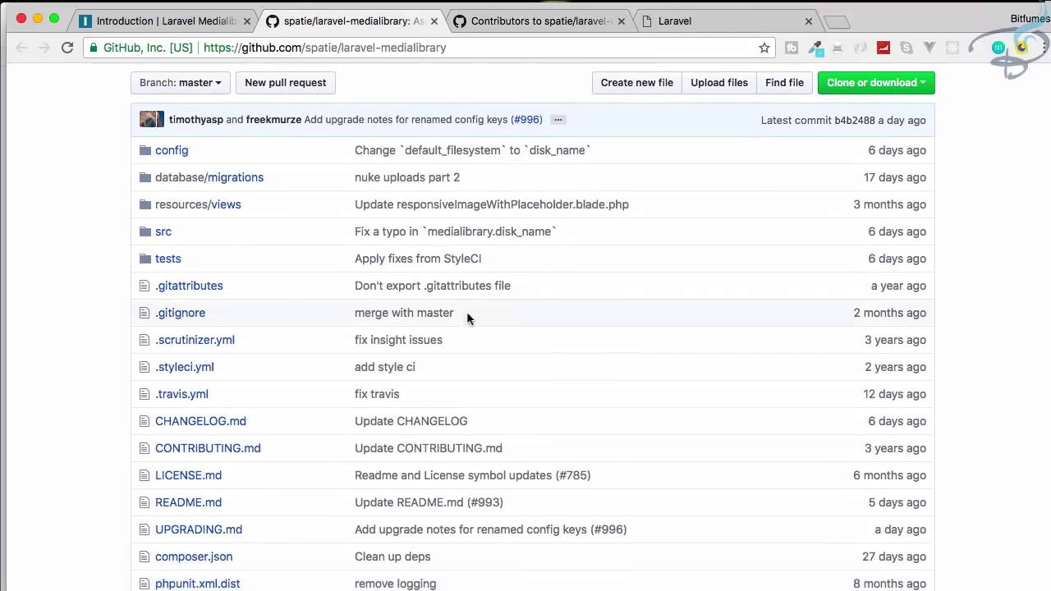
key(ctrl+shift+Tab)
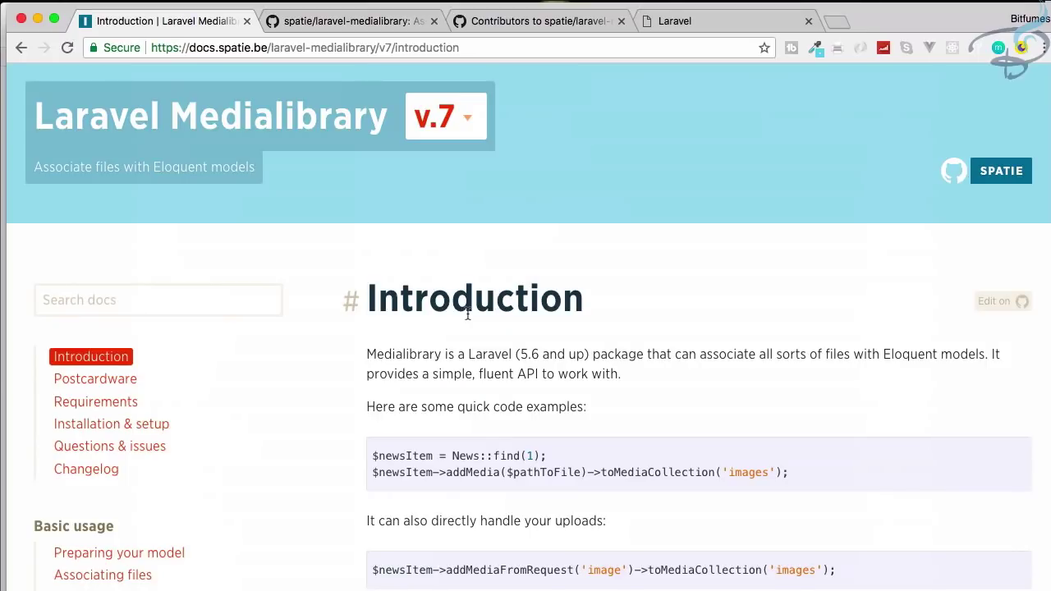
Step: Reload the media.test site and log in with the saved account e-mail and the account password
click(709, 25)
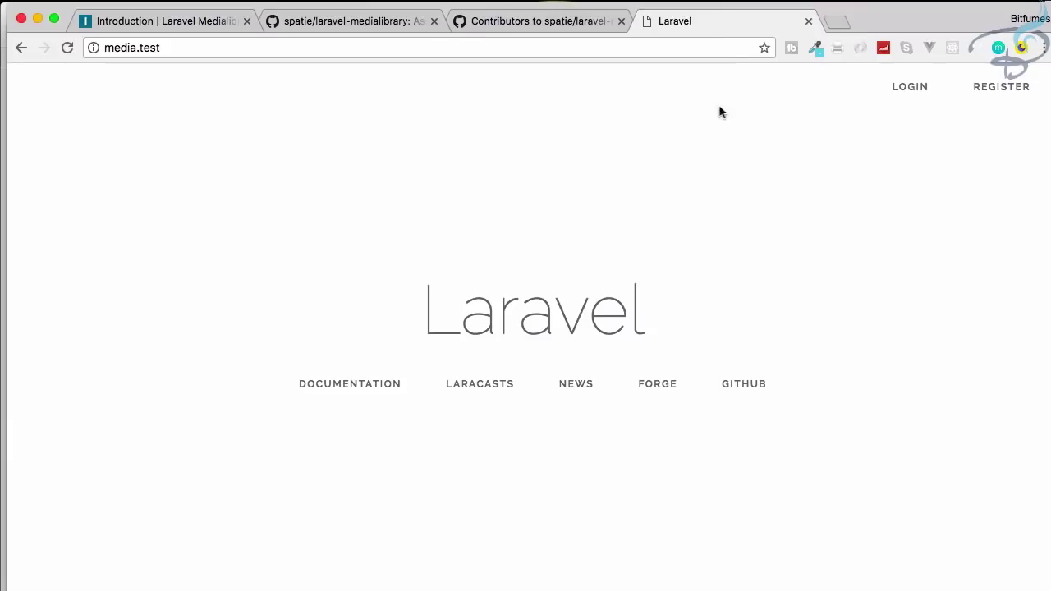
key(super+r)
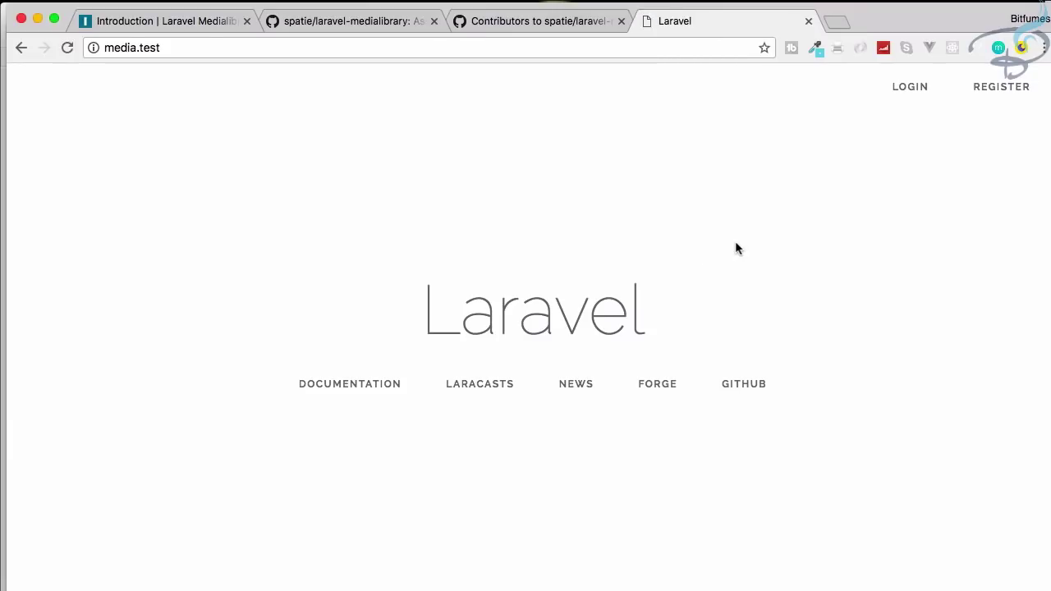
click(906, 97)
click(575, 214)
key(Down)
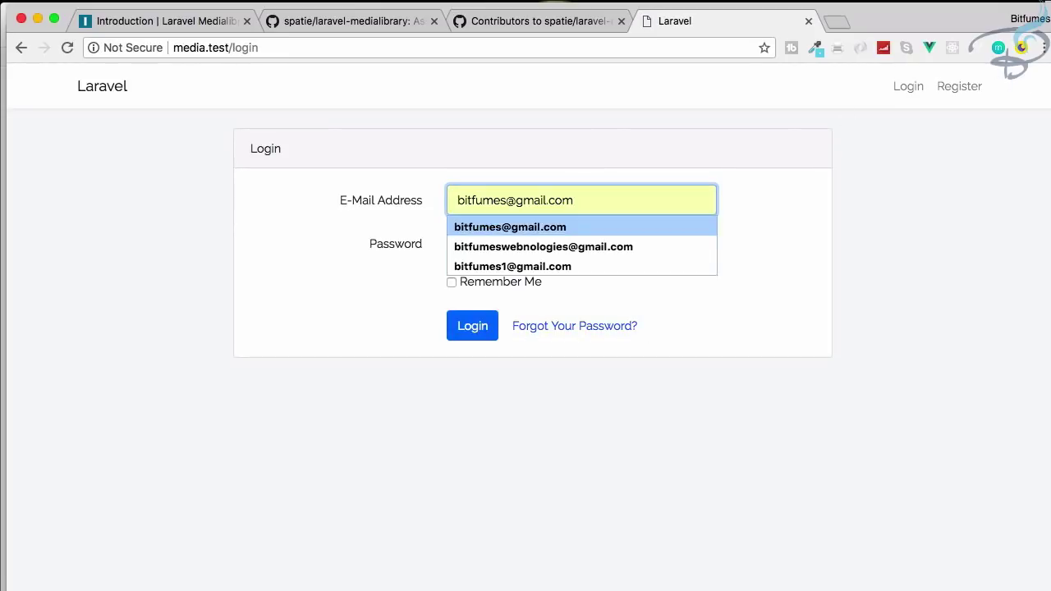
key(Return)
key(Tab)
text(se)
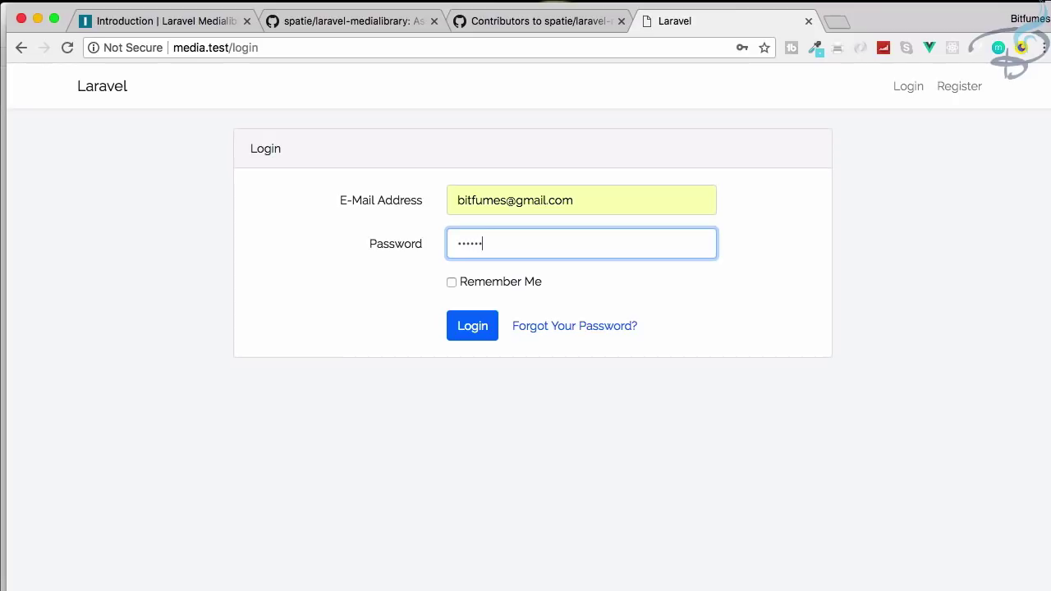
key(Return)
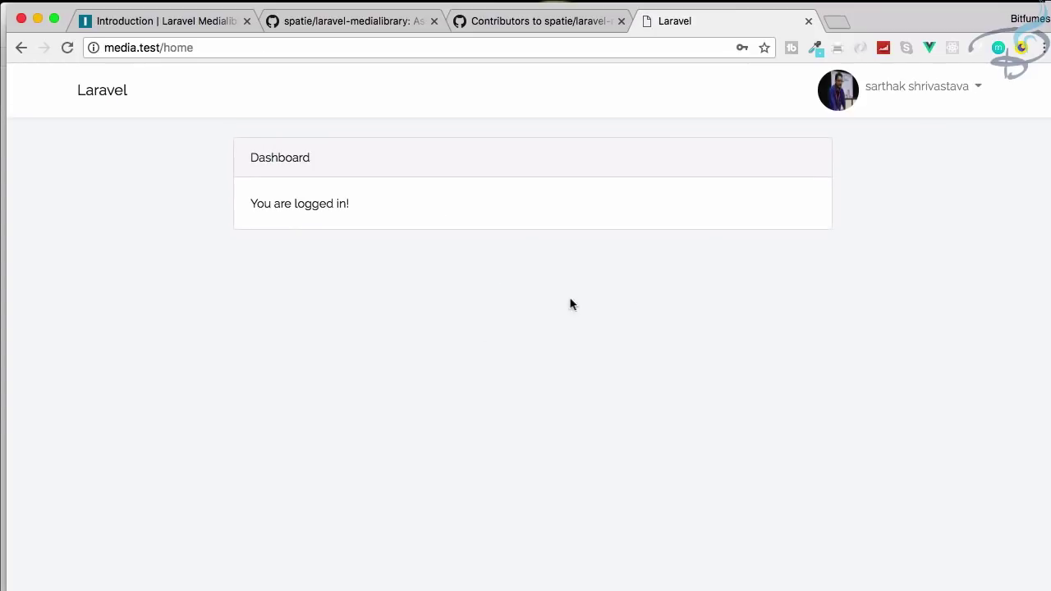
Step: Open the logged-in account's profile page
right_click(840, 99)
click(887, 106)
click(907, 100)
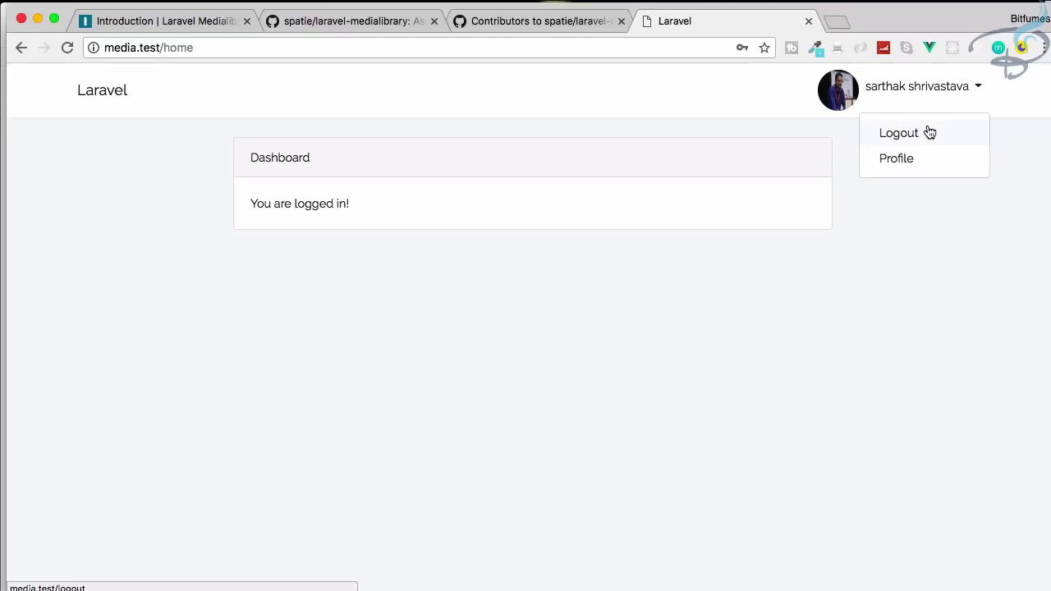
click(923, 169)
Step: Examine the profile page's upload form, image gallery and current header avatar
scroll(817, 302, down, 3)
scroll(816, 303, down, 1)
scroll(816, 302, up, 2)
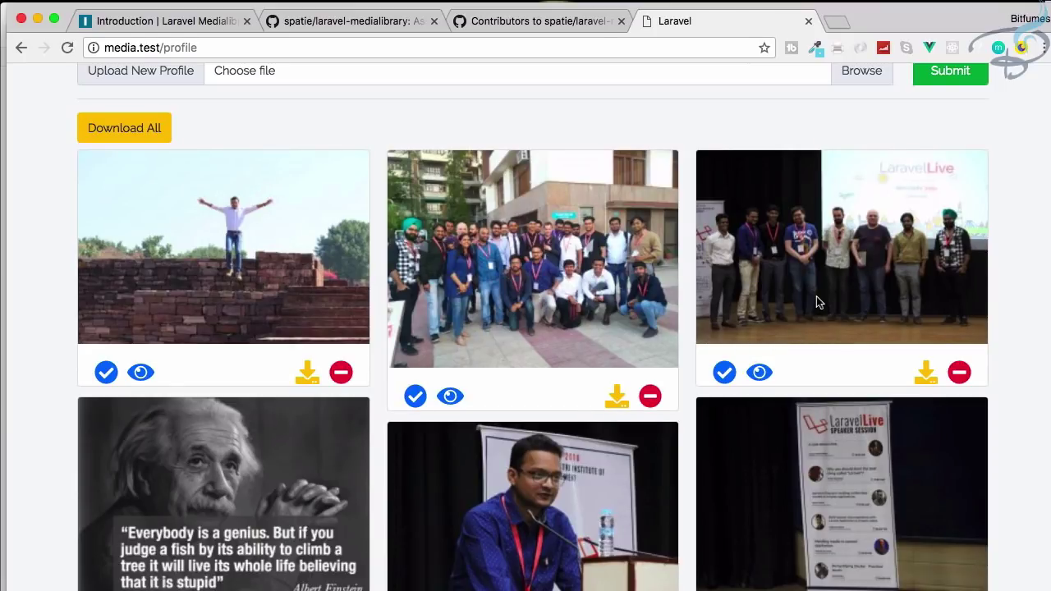
scroll(816, 302, up, 2)
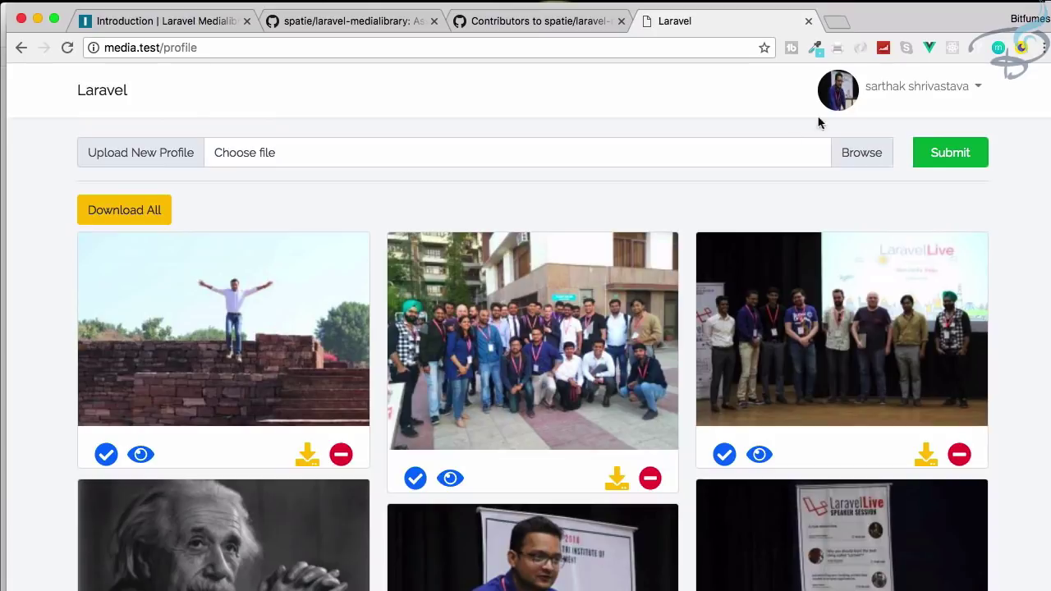
scroll(531, 345, down, 3)
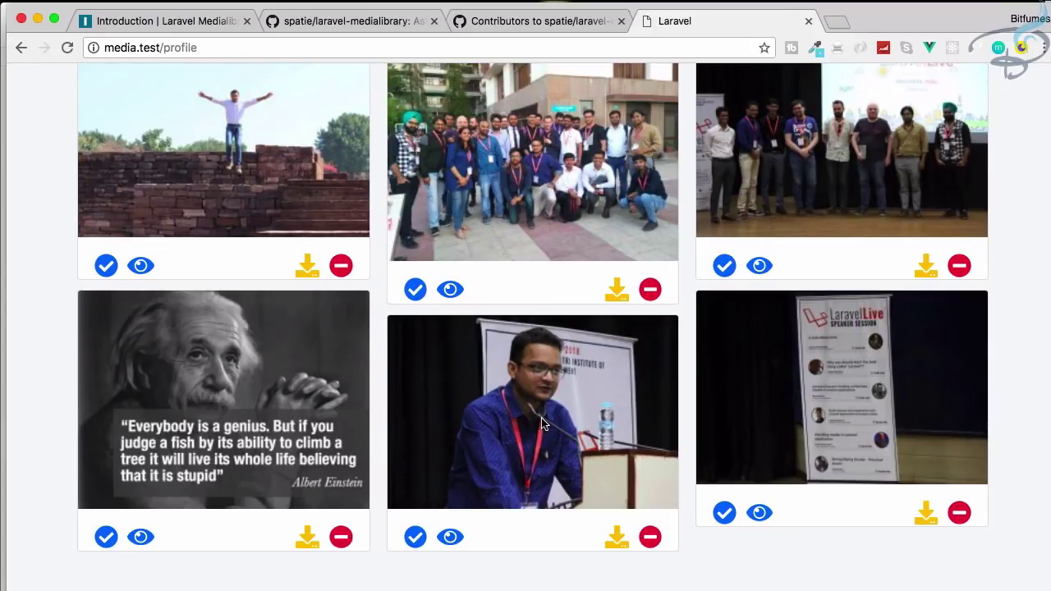
scroll(541, 418, up, 3)
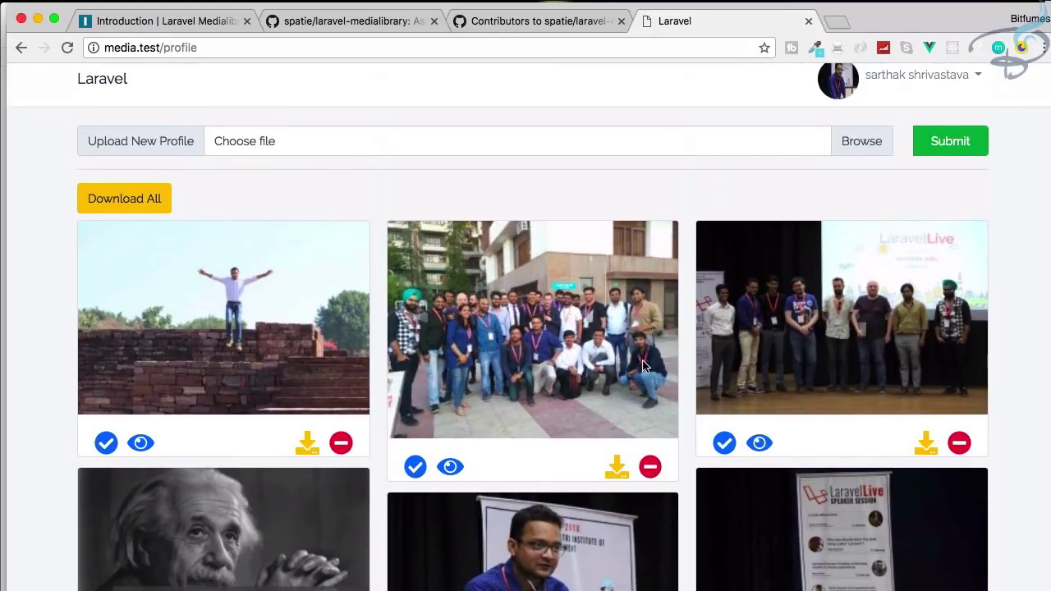
scroll(643, 367, up, 1)
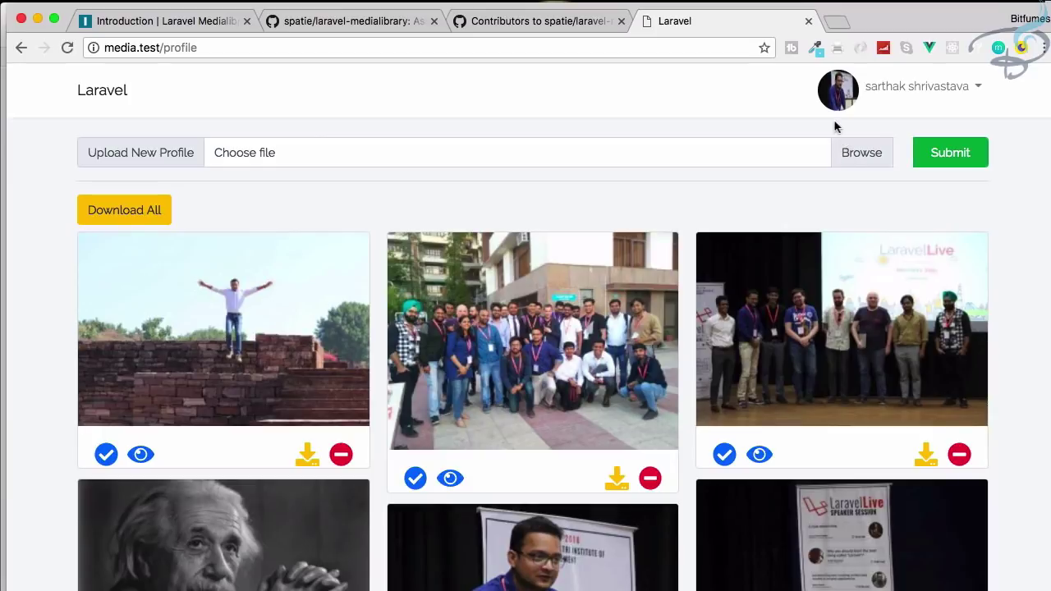
Step: Set the Albert Einstein quote image as the account's profile avatar
scroll(709, 345, down, 3)
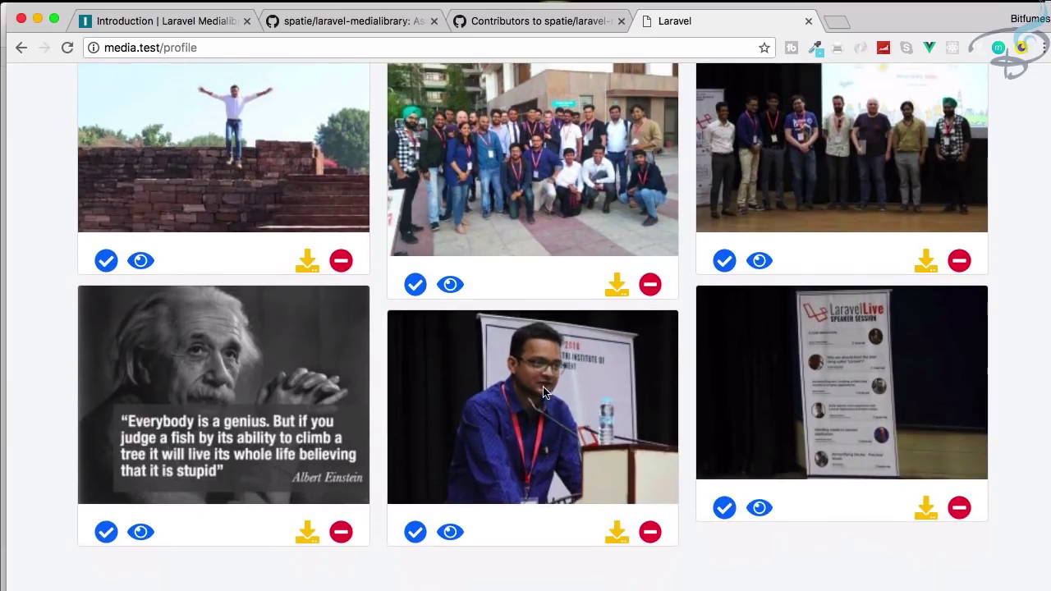
scroll(519, 400, up, 1)
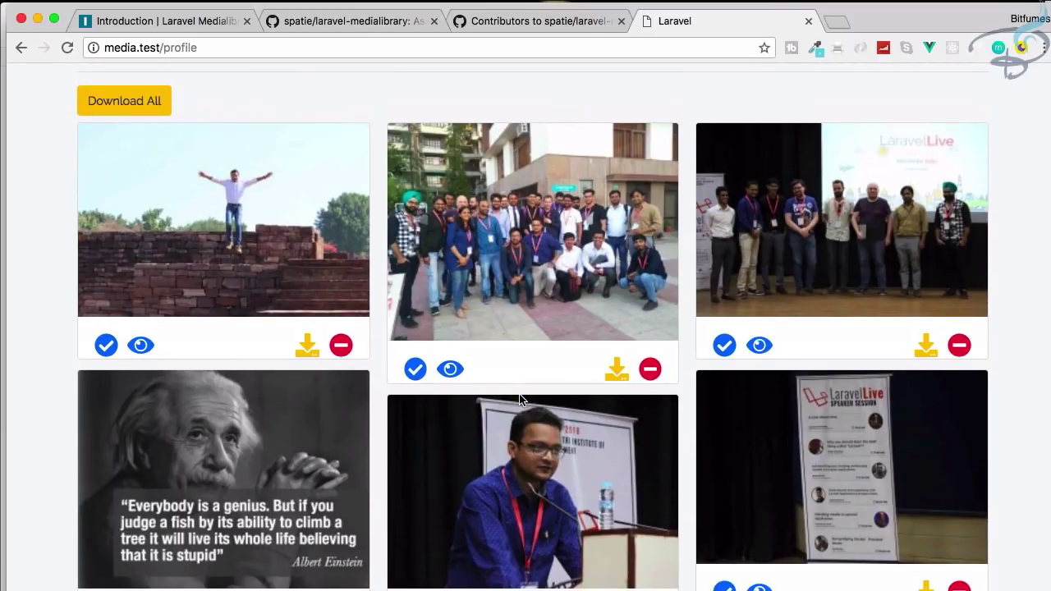
scroll(347, 426, down, 1)
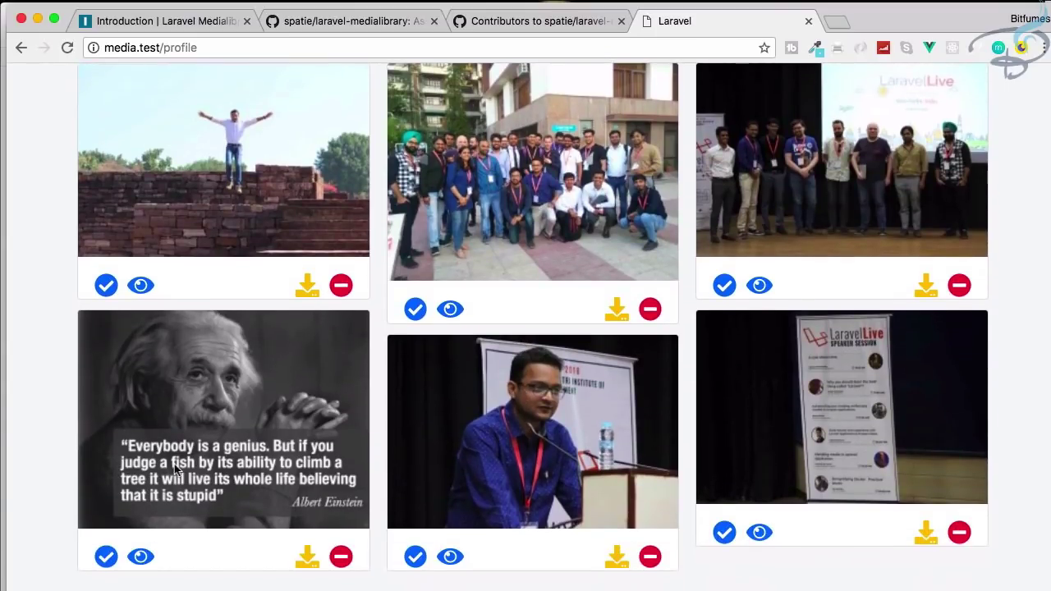
scroll(164, 498, down, 1)
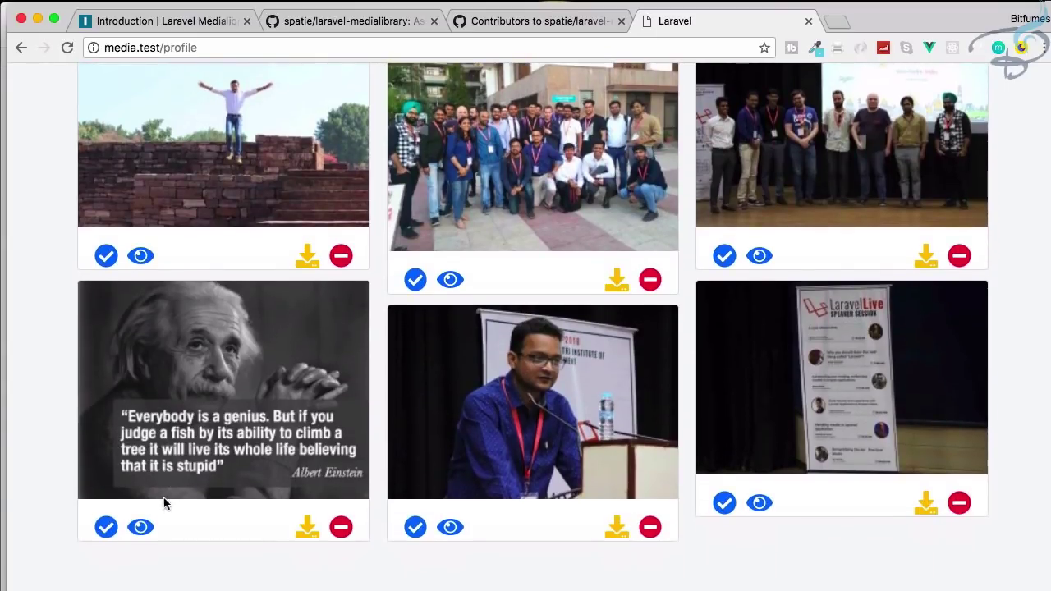
click(104, 530)
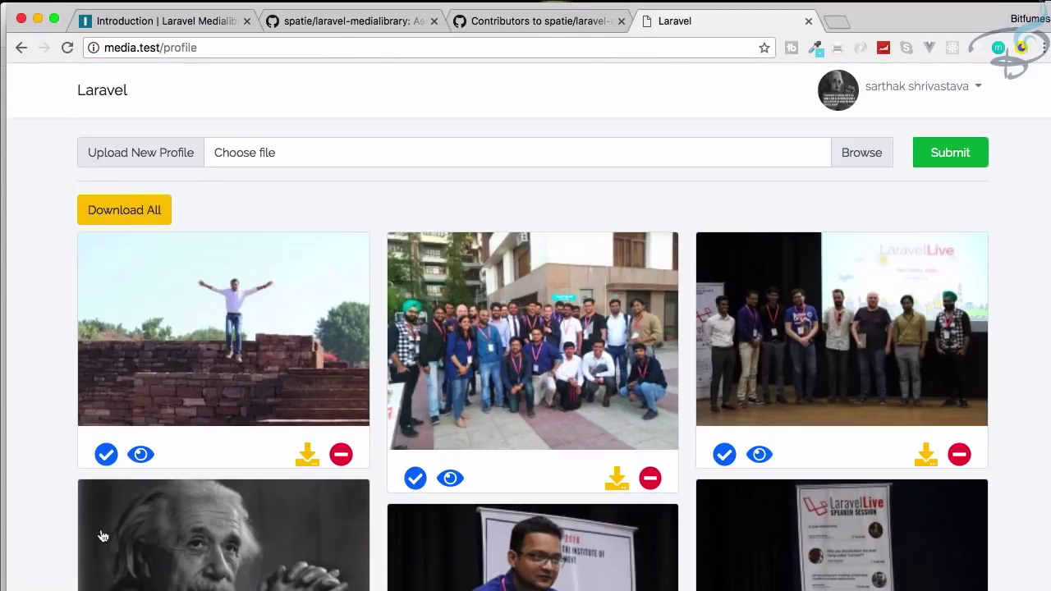
Step: Open the header avatar image in its own browser tab, inspect the thumbnail and return to the profile page
right_click(837, 94)
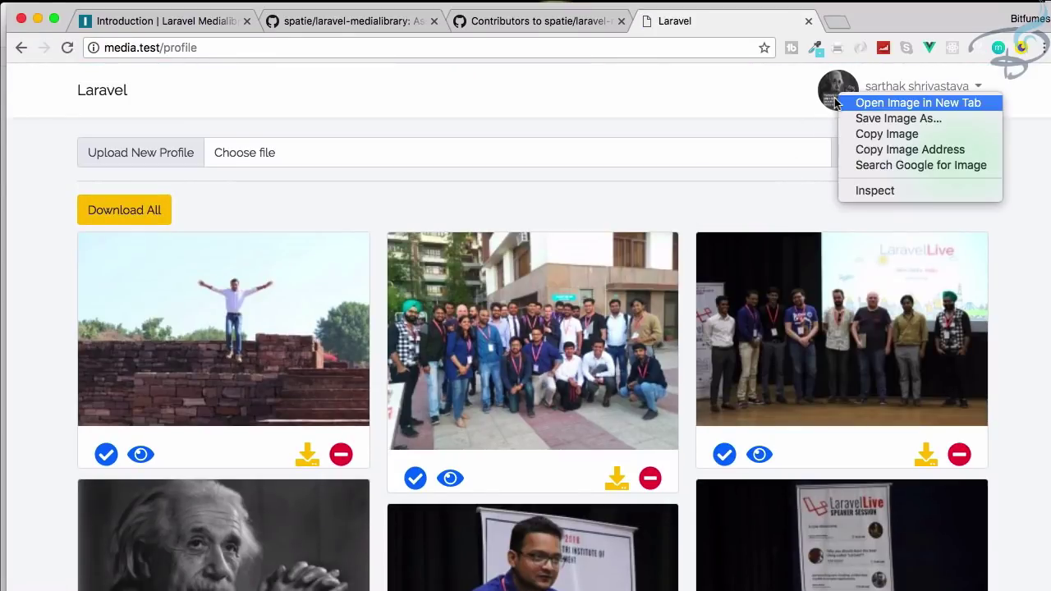
click(918, 103)
click(846, 21)
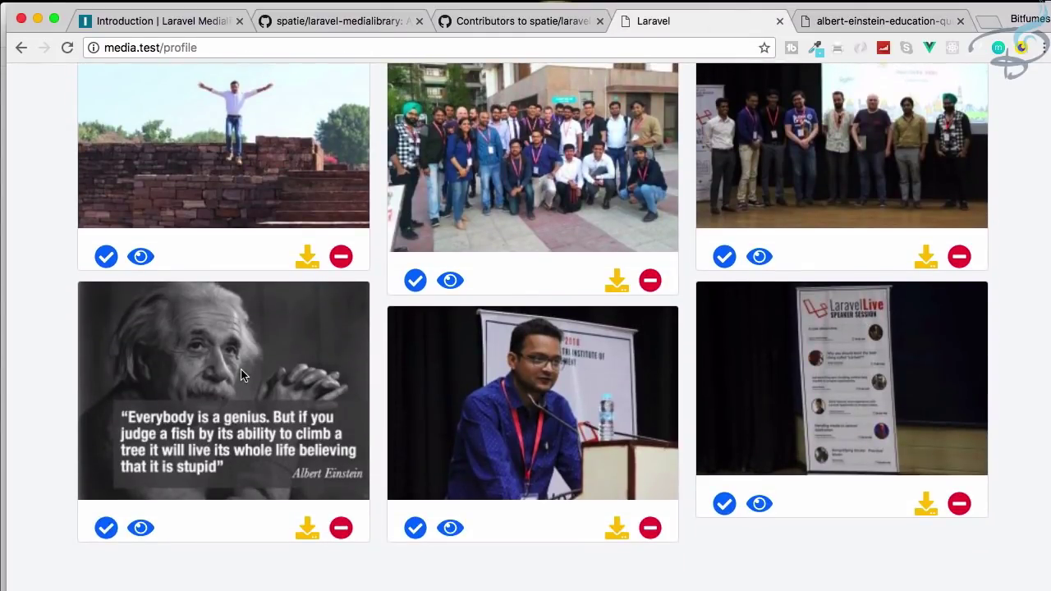
scroll(238, 428, up, 2)
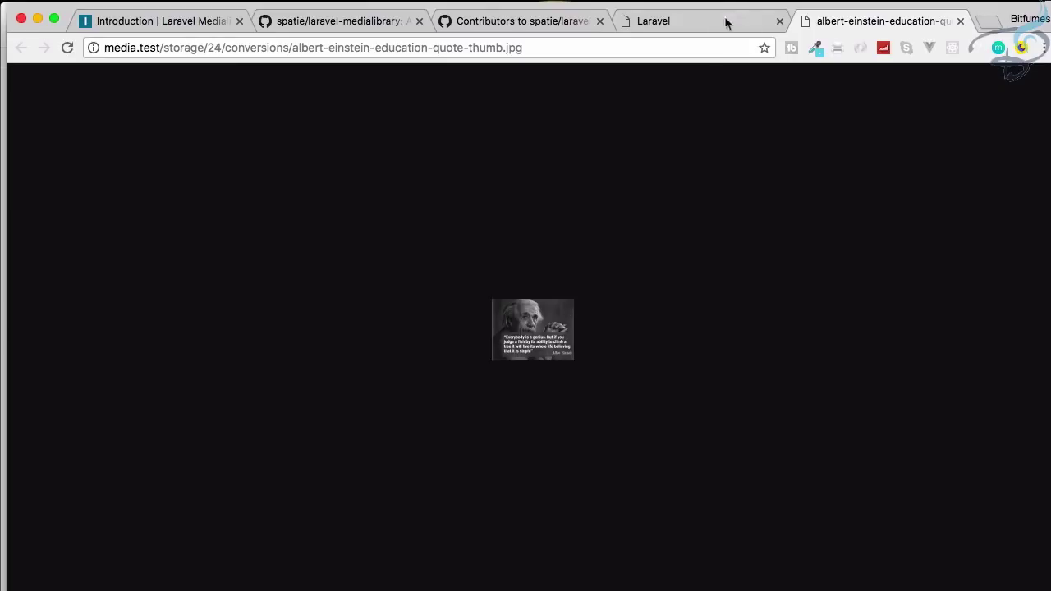
click(725, 26)
Step: View the full-size version of the Albert Einstein quote image and close its tab
scroll(430, 435, down, 3)
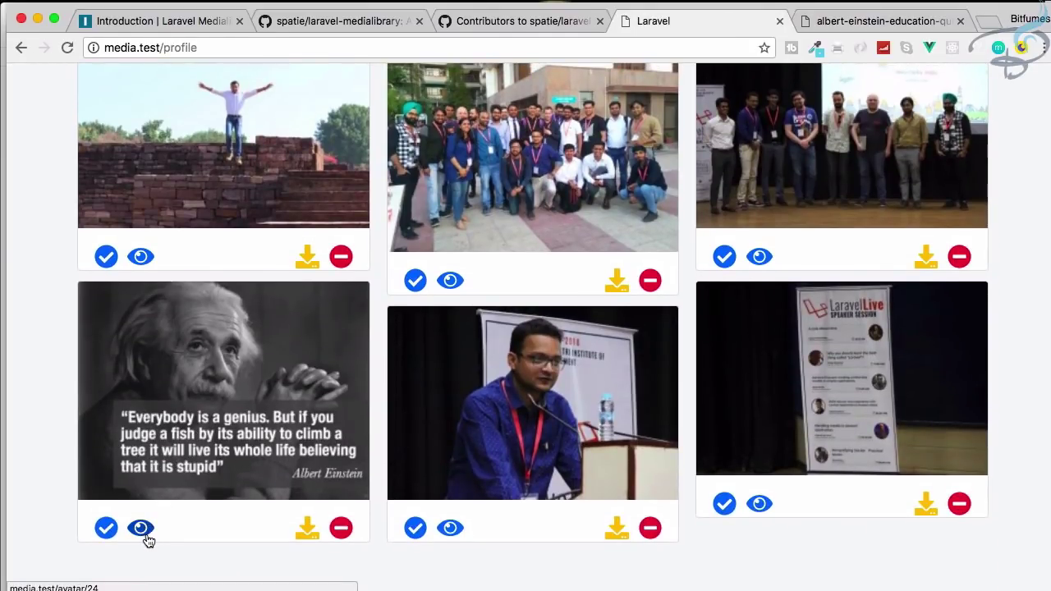
click(142, 529)
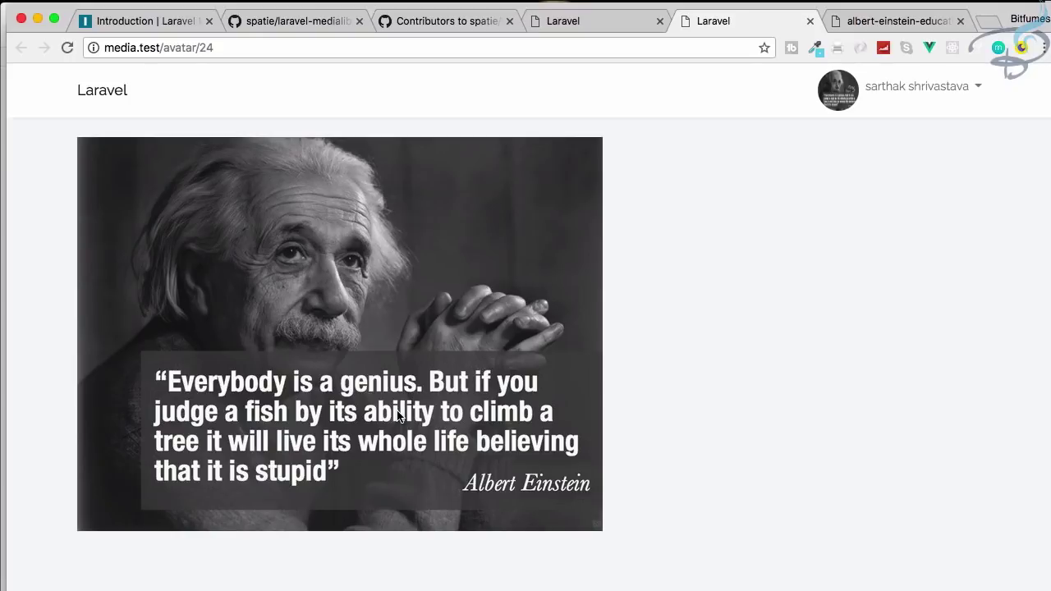
key(super+w)
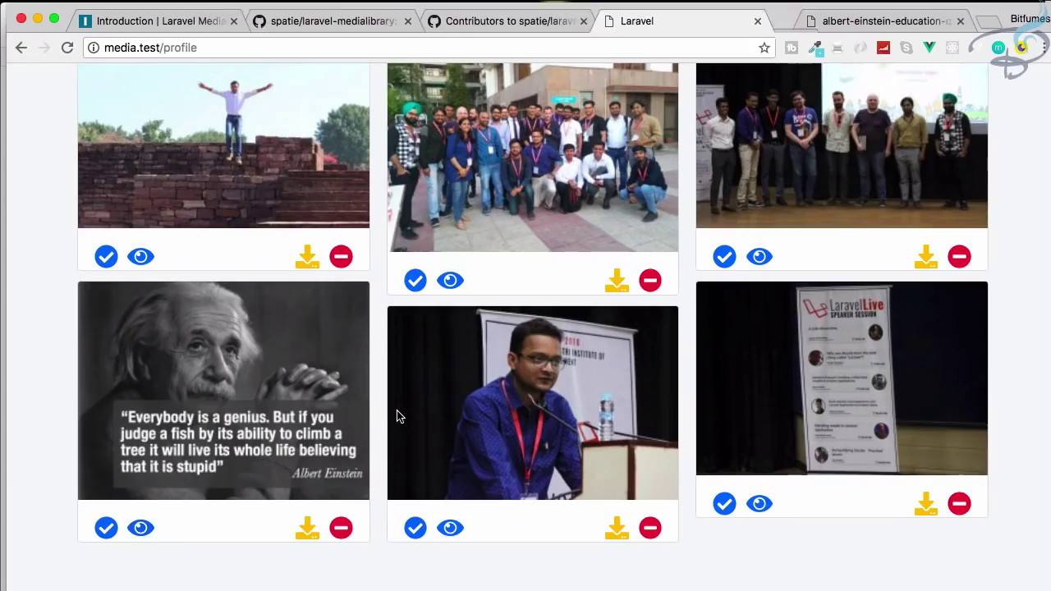
Step: Examine the full-size version of the LaravelLive stage group photo across its whole area and close its tab
scroll(508, 407, up, 2)
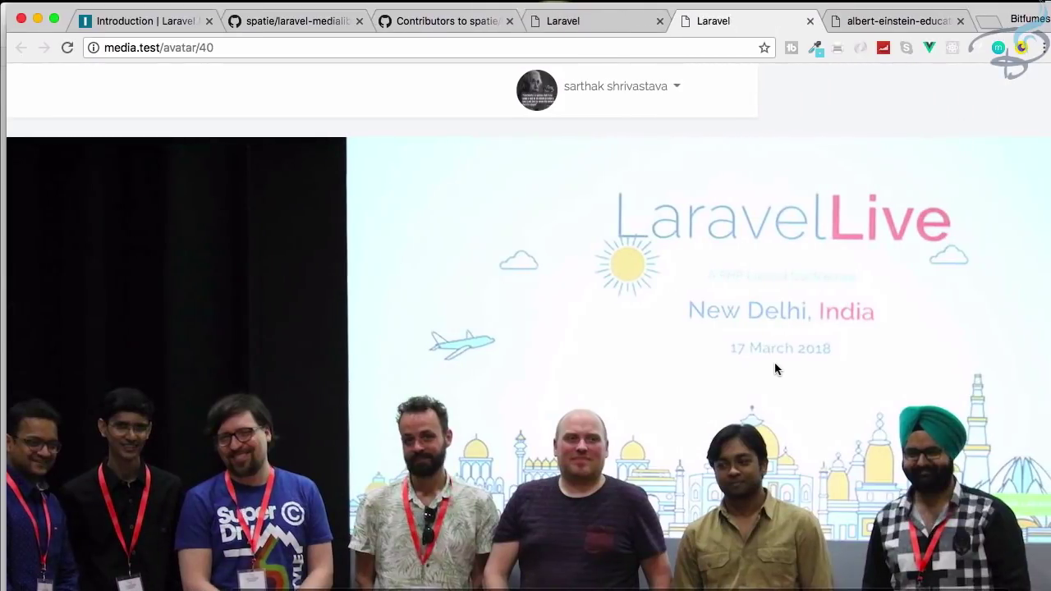
scroll(788, 359, down, 4)
scroll(764, 337, left, 2)
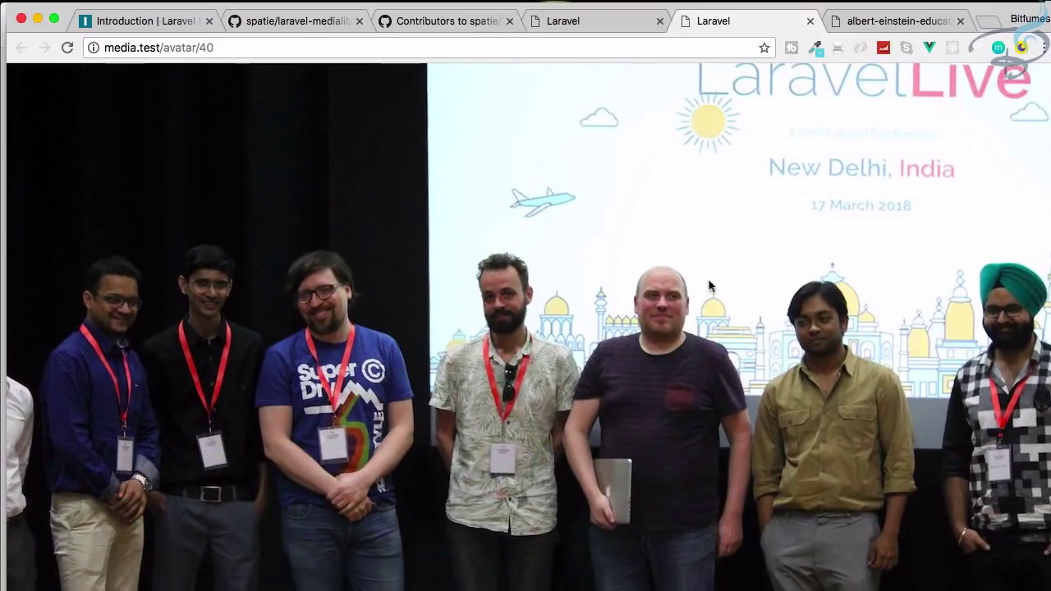
key(super+shift+4)
drag(735, 243, 566, 534)
scroll(566, 534, up, 4)
scroll(567, 534, left, 5)
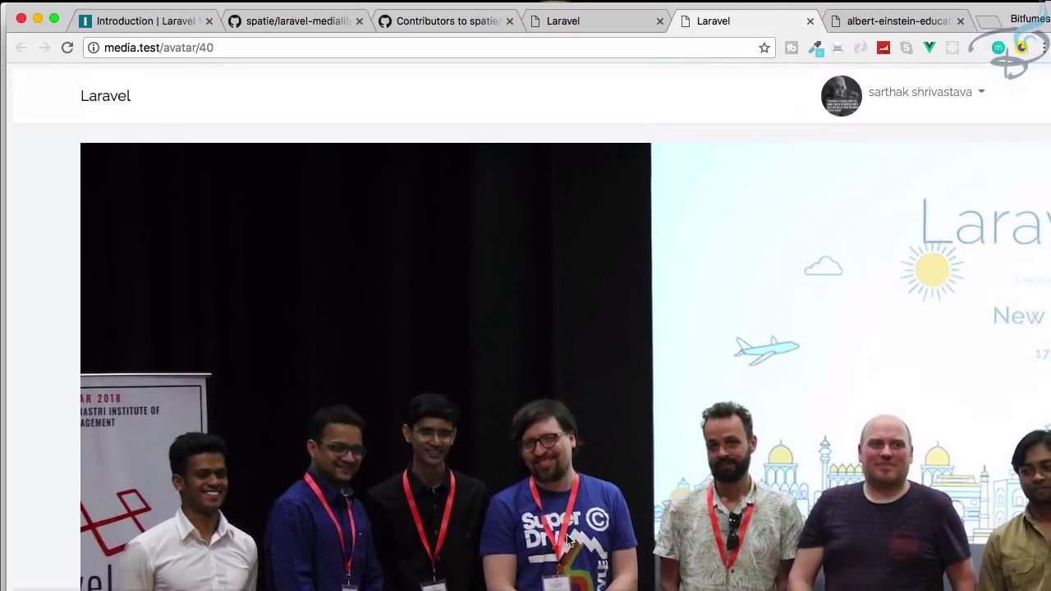
scroll(566, 534, right, 5)
scroll(566, 535, down, 6)
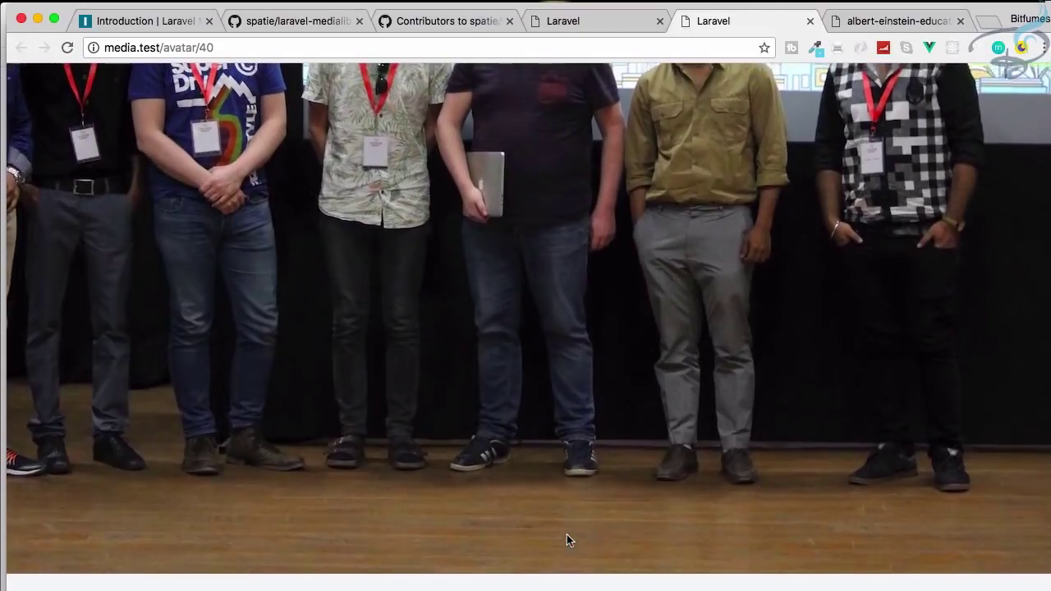
scroll(567, 540, left, 5)
key(super+w)
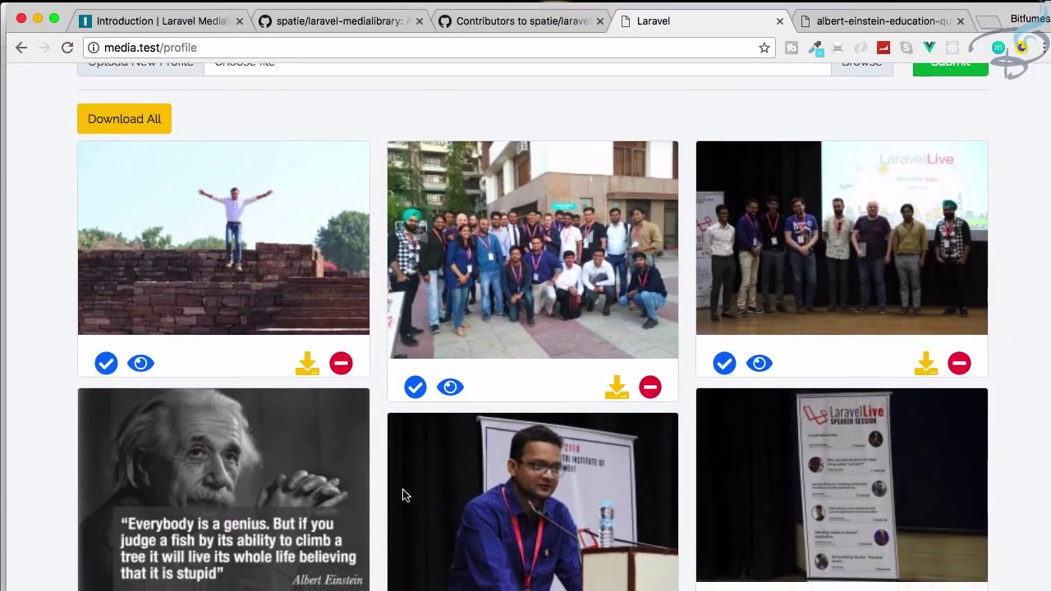
Step: Inspect the LaravelLive stage photo's card-sized image in its own browser tab, and close both that tab and the Albert Einstein thumbnail tab
right_click(842, 226)
click(875, 236)
key(super+shift+])
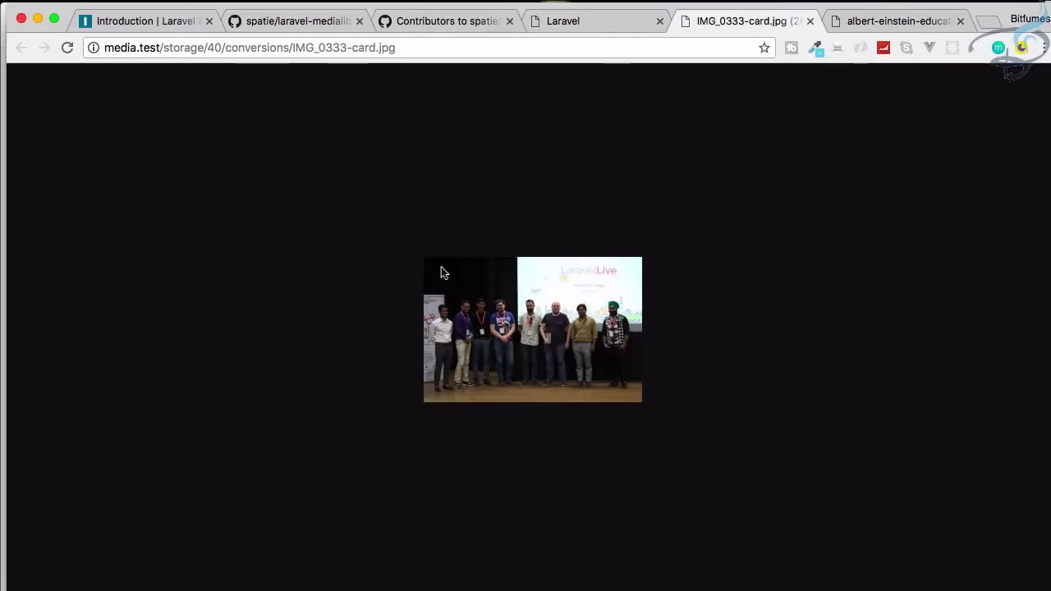
key(super+w)
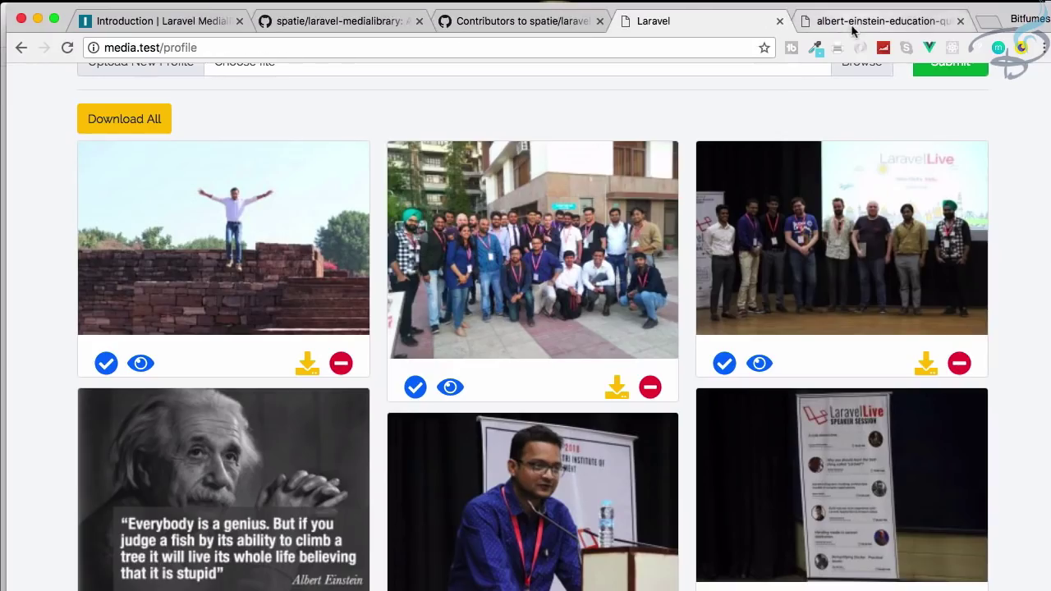
click(853, 30)
key(super+w)
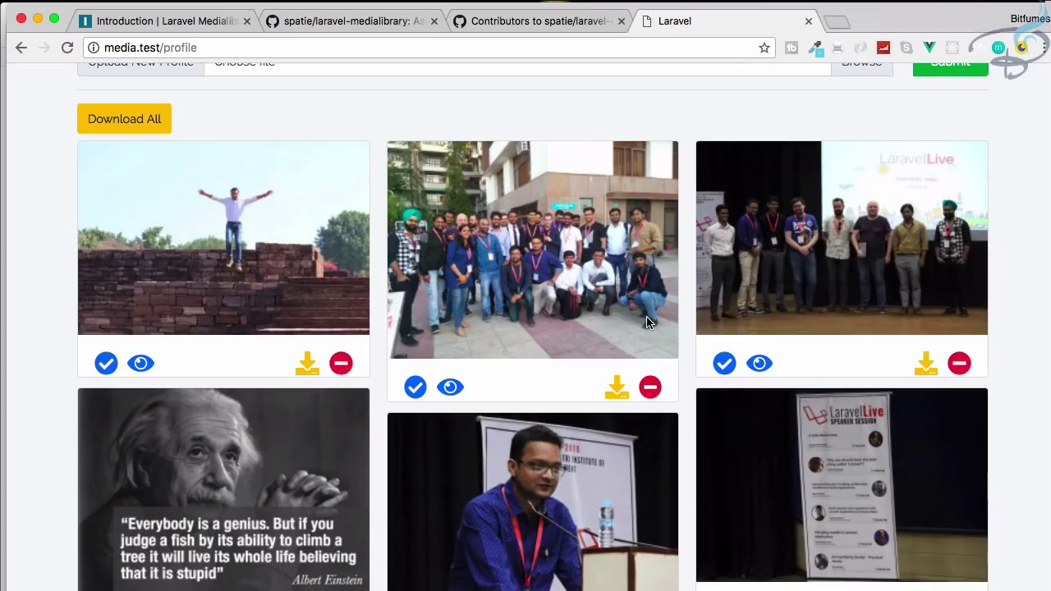
scroll(647, 322, up, 3)
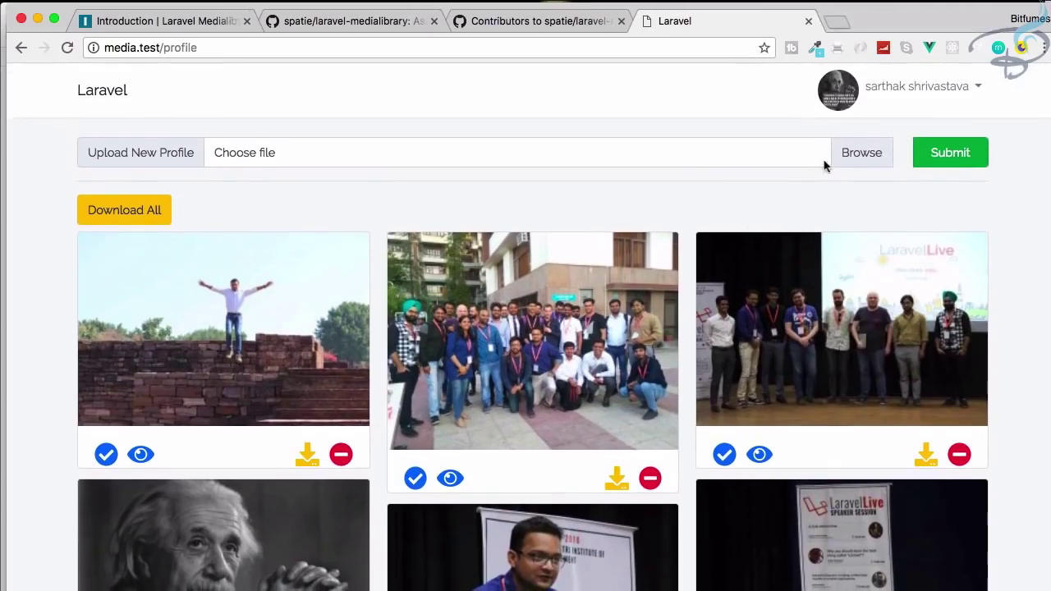
Step: Upload the portrait photo of the man in a white shirt against the tree as a new profile image
click(852, 161)
scroll(372, 230, down, 1)
double_click(365, 287)
click(950, 158)
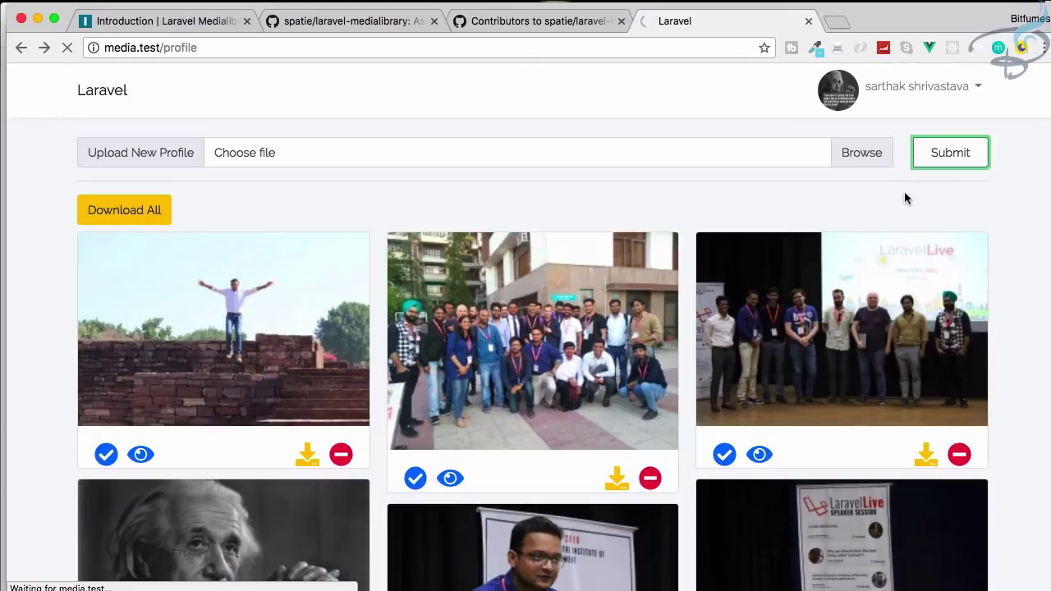
Step: Set the uploaded white-shirt portrait as the profile avatar
scroll(899, 202, down, 5)
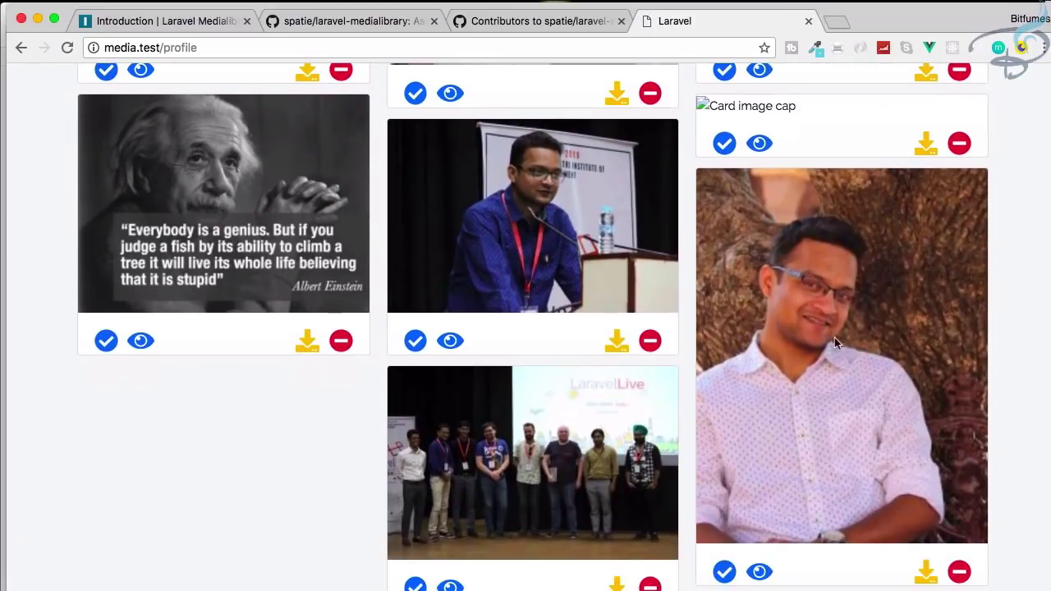
scroll(824, 344, down, 1)
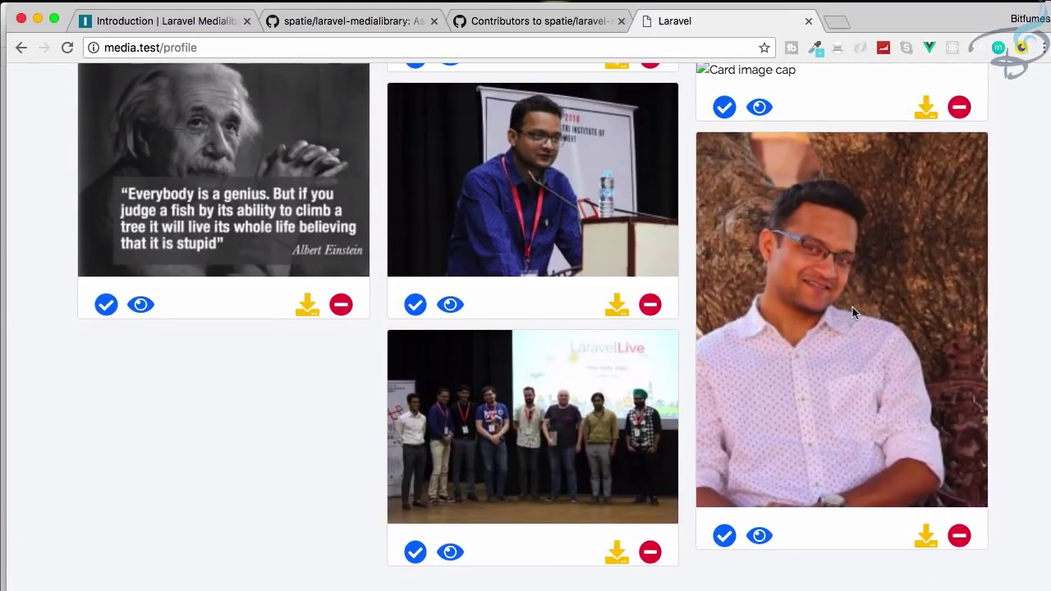
click(723, 537)
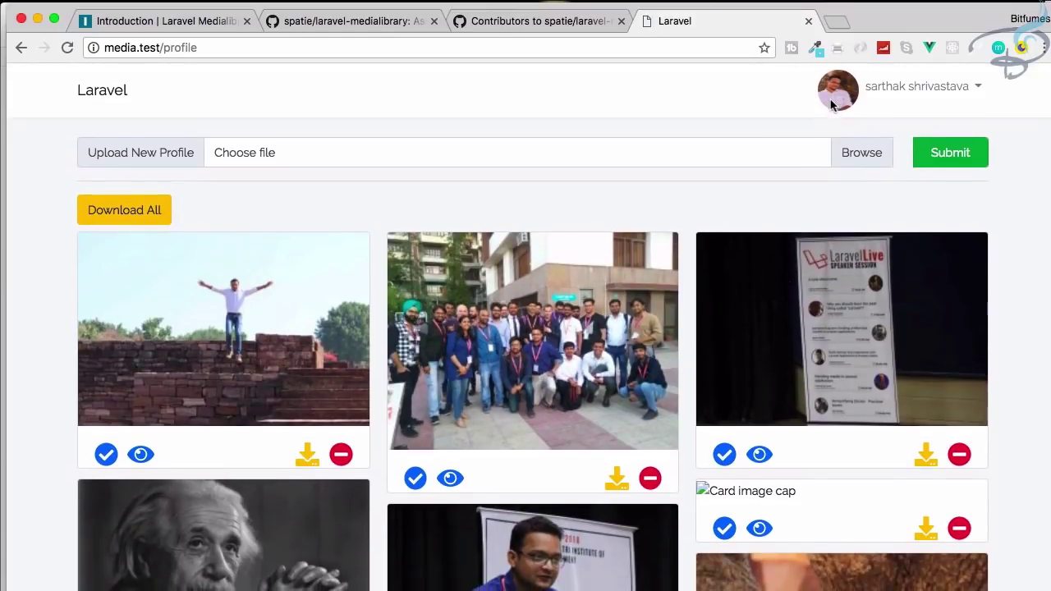
Step: Open the header's portrait avatar in its own browser tab and inspect the thumbnail
right_click(833, 103)
click(870, 106)
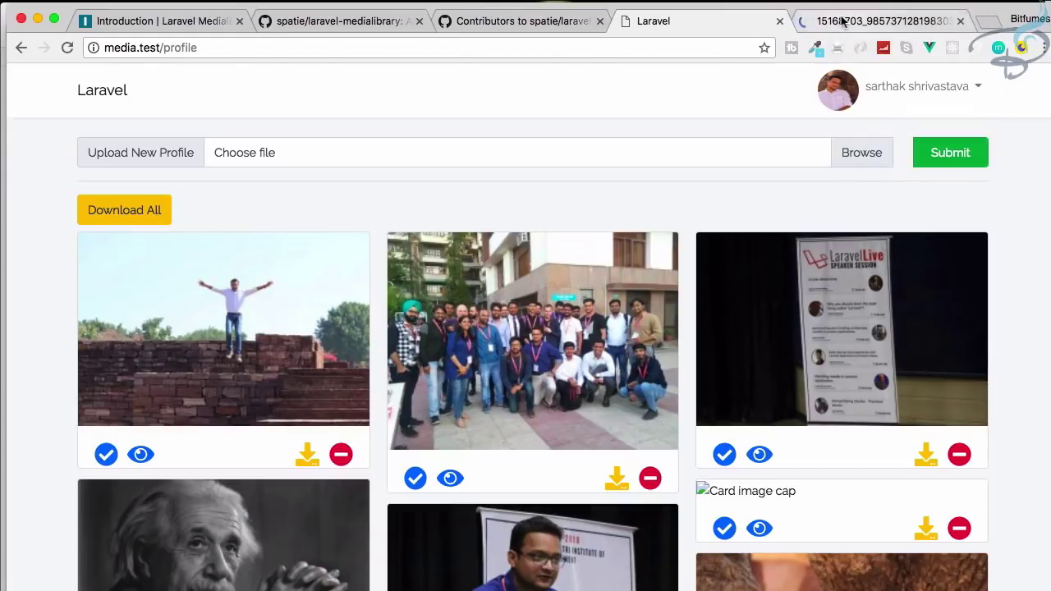
click(841, 21)
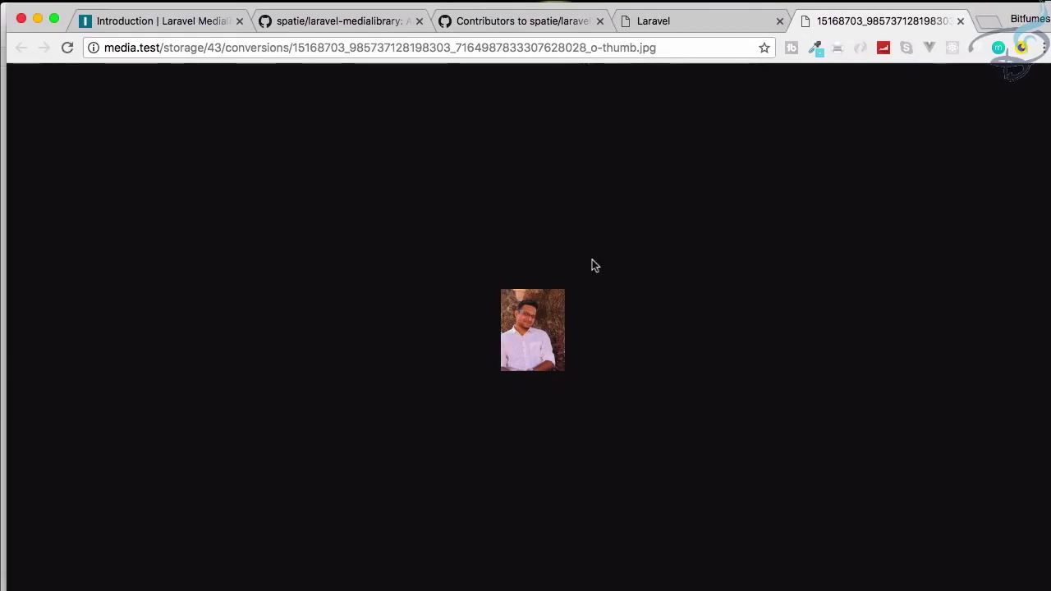
Step: Open the portrait's card-sized image from the profile page in its own browser tab and view it
click(722, 19)
scroll(866, 435, down, 5)
right_click(816, 355)
click(823, 364)
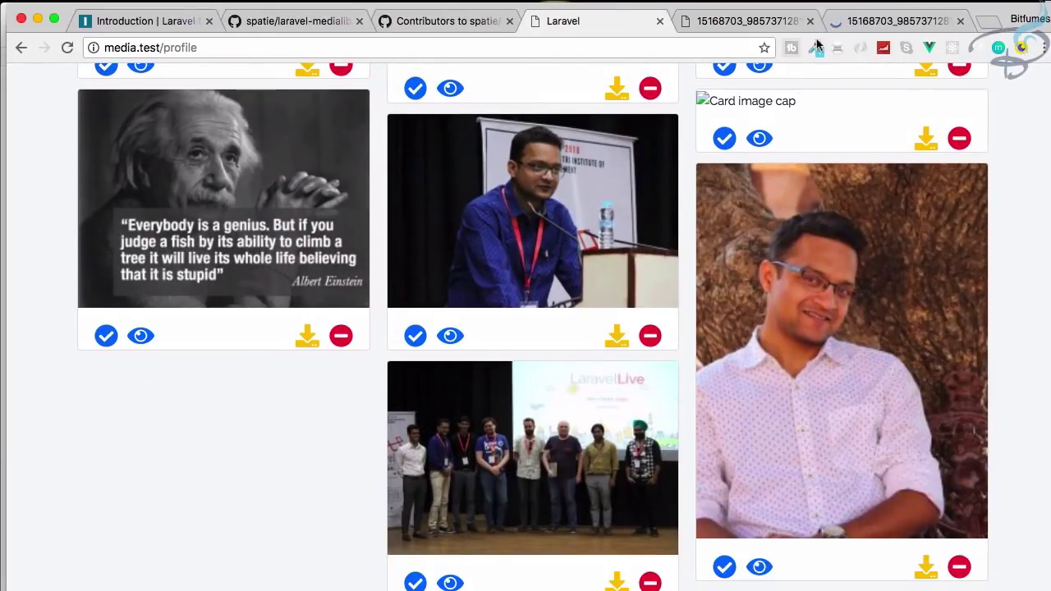
click(858, 30)
Step: Examine the full-size version of the portrait across its whole height, and close all the image tabs
scroll(845, 415, down, 2)
click(758, 532)
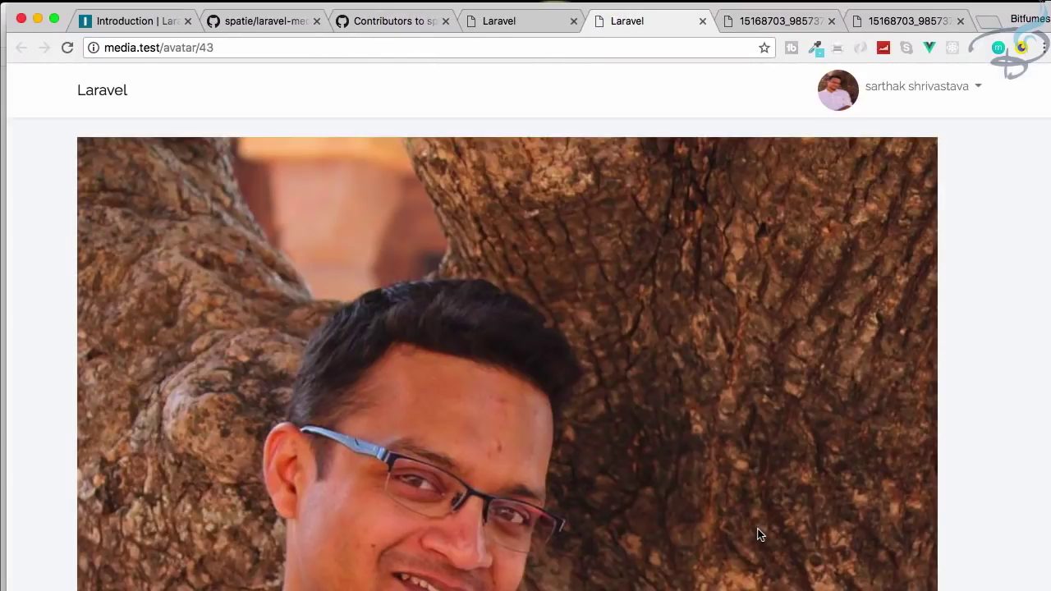
scroll(759, 535, down, 10)
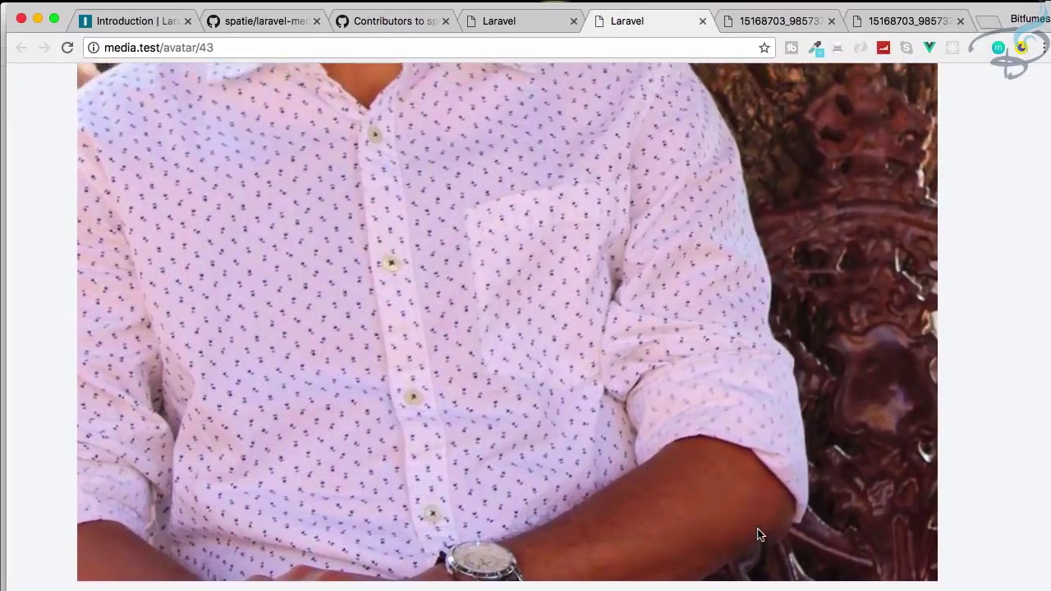
scroll(757, 535, up, 10)
key(super+w)
click(764, 21)
key(super+w)
key(super+w)
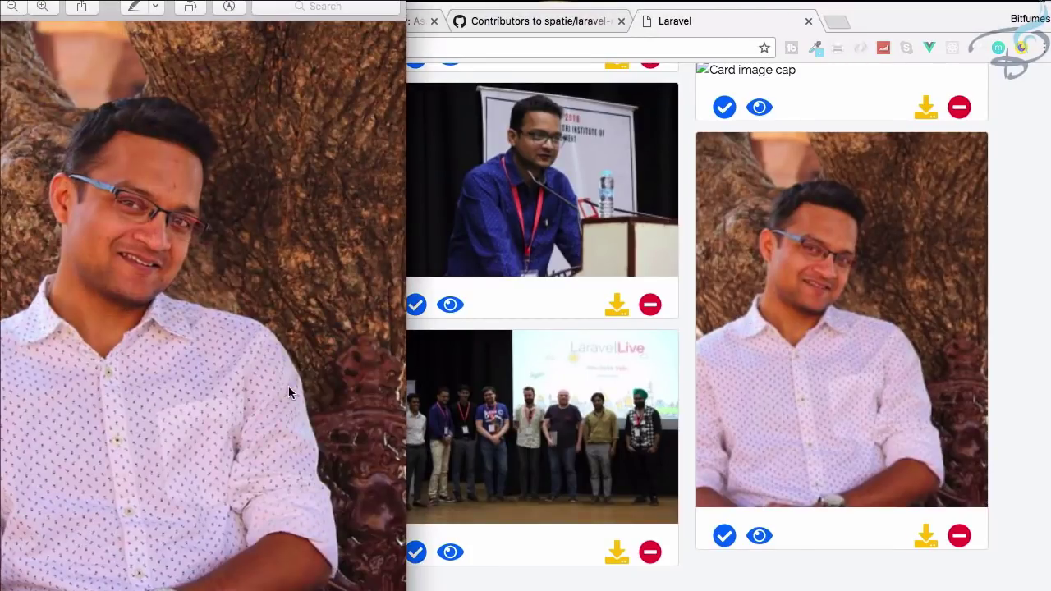
Step: Close the downloaded portrait's preview, and download the LaravelLive stage group photo and close its preview
key(super+w)
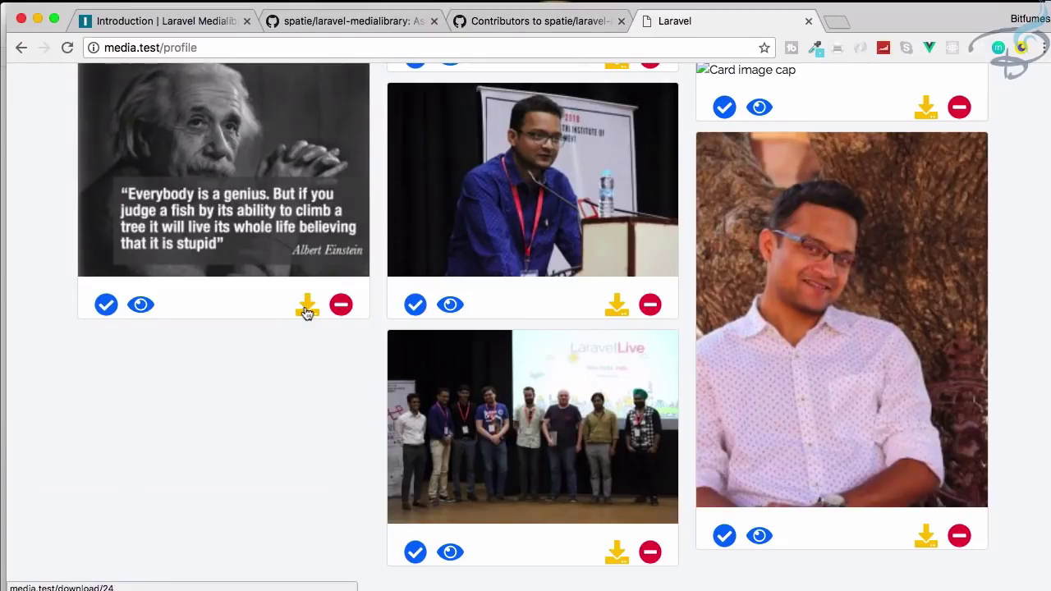
click(617, 553)
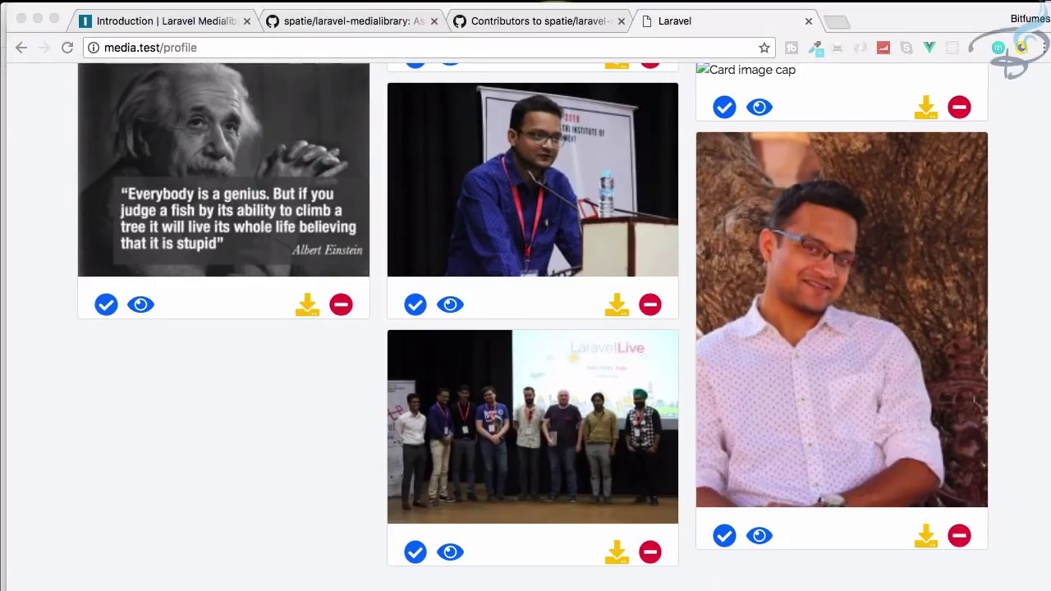
key(super+w)
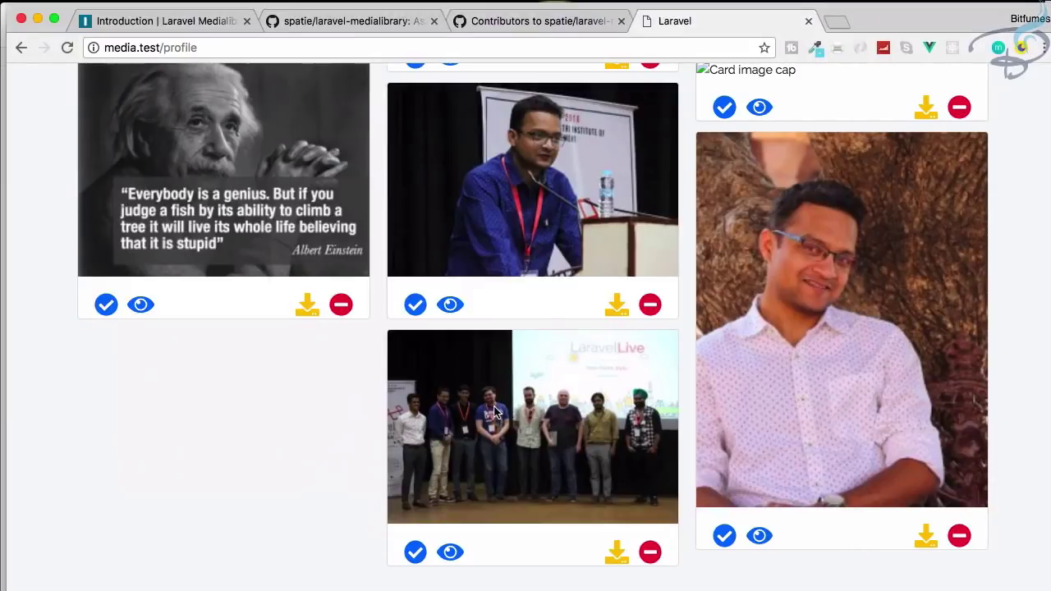
Step: Download all the profile images together from the profile page
scroll(495, 413, up, 5)
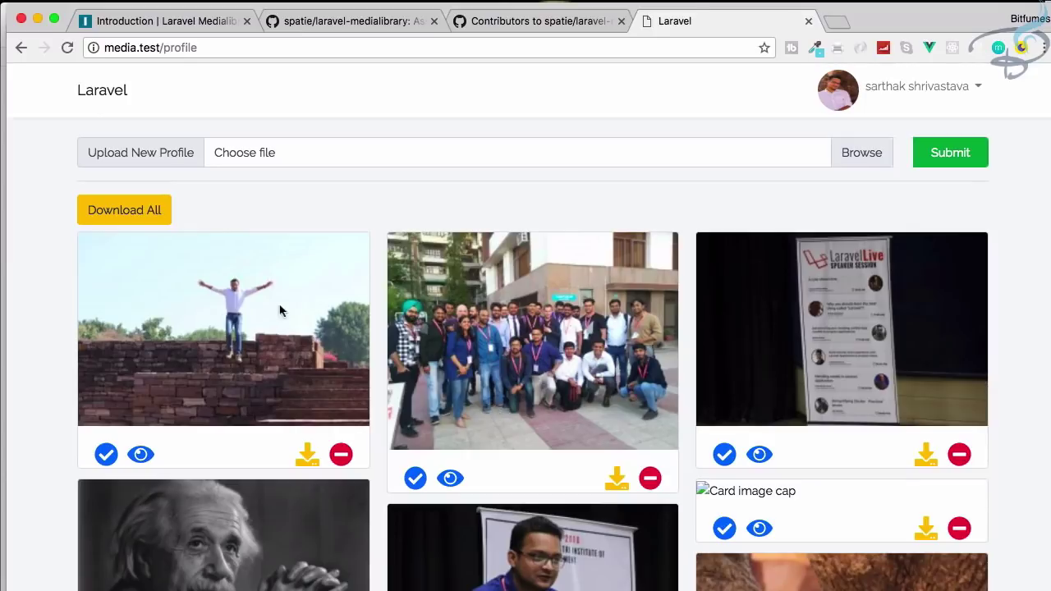
scroll(370, 363, down, 5)
scroll(370, 364, up, 5)
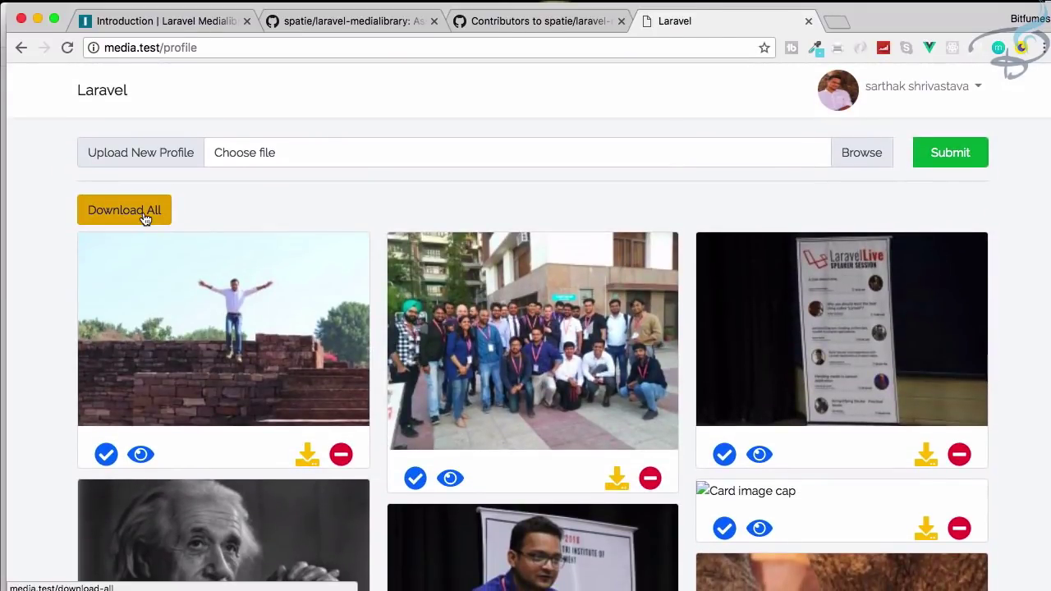
click(145, 219)
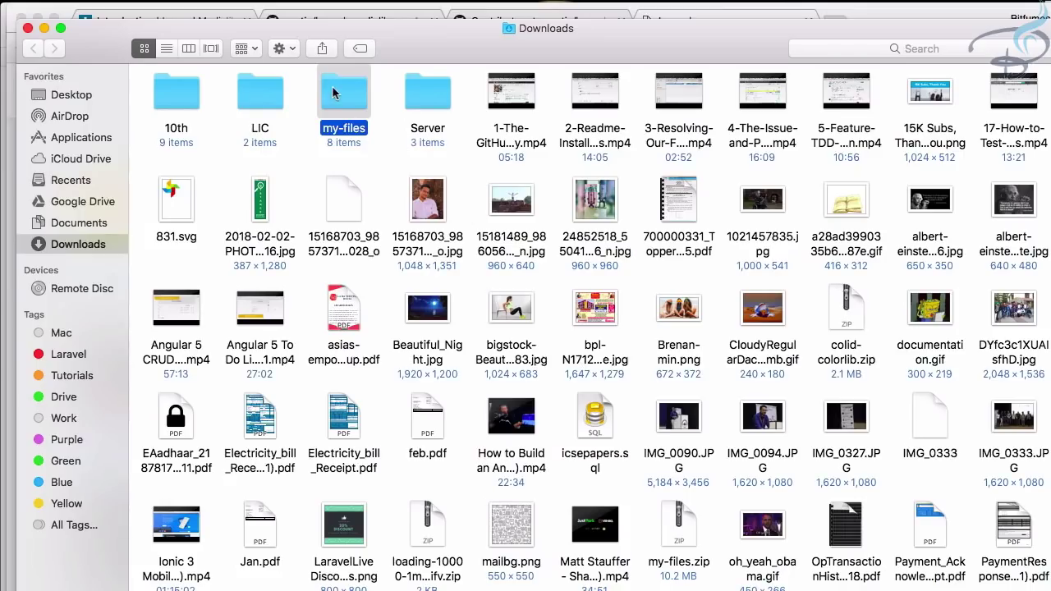
Step: Open the my-files folder in Downloads, preview IMG_0327.JPG, and return to the browser's profile page
double_click(332, 86)
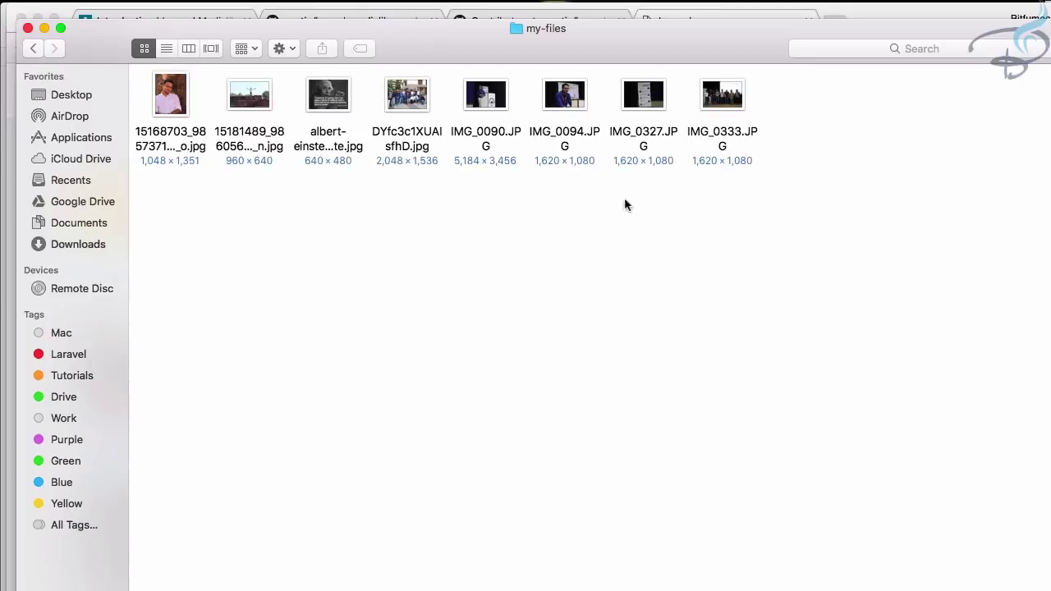
click(639, 104)
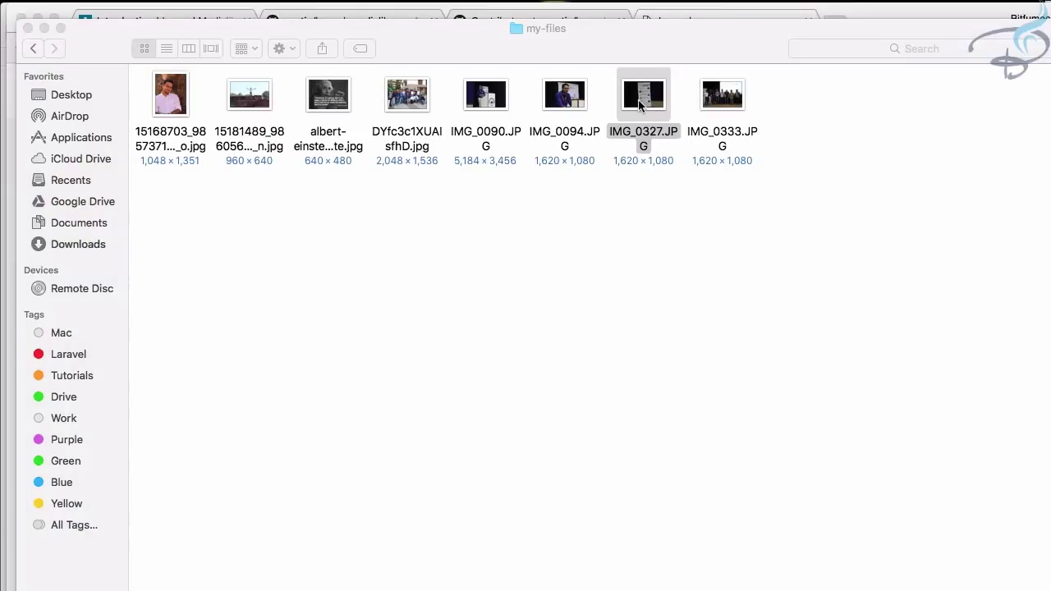
key(space)
key(space)
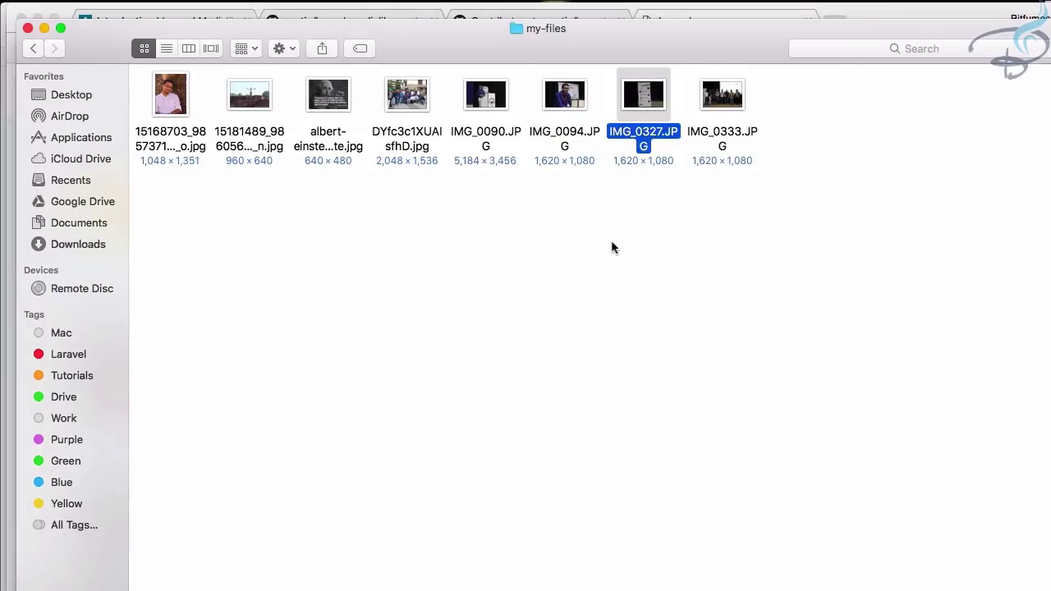
key(super+Up)
key(super+Tab)
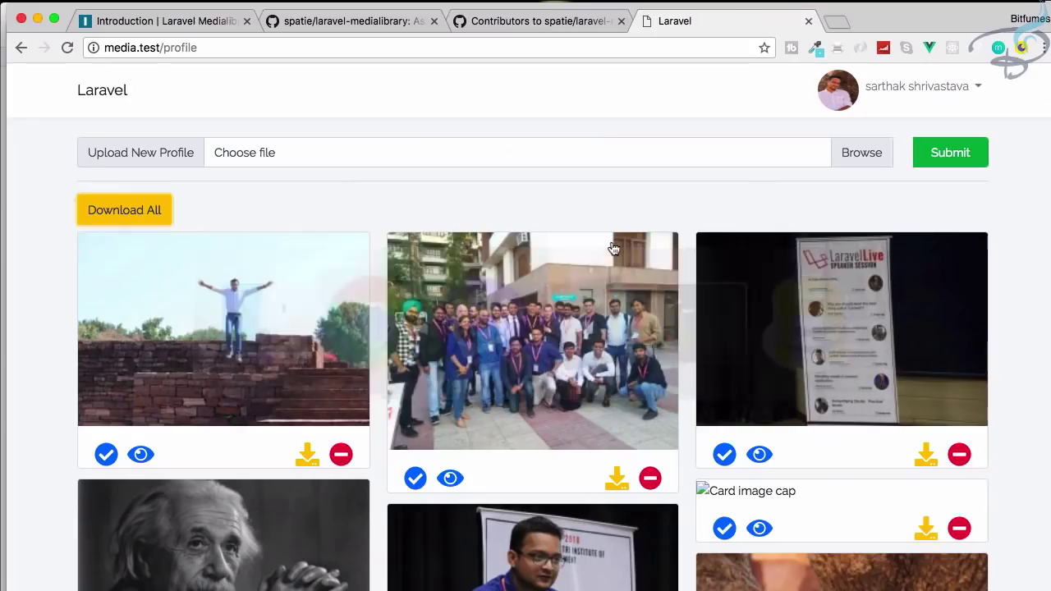
Step: Switch to Visual Studio Code and expand the storage/app/public folder of the media project
scroll(611, 245, down, 2)
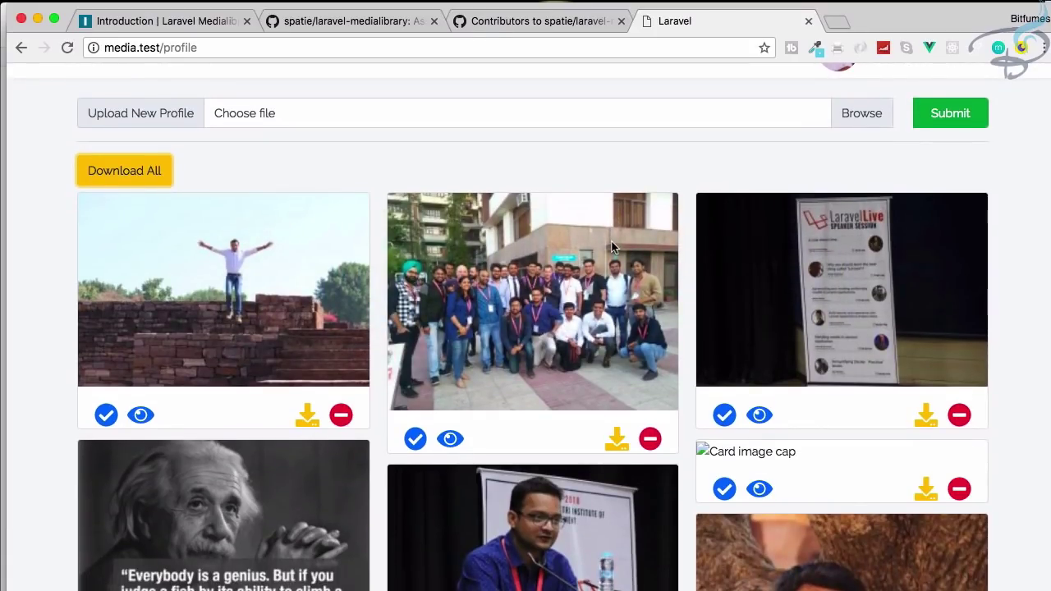
scroll(611, 242, down, 5)
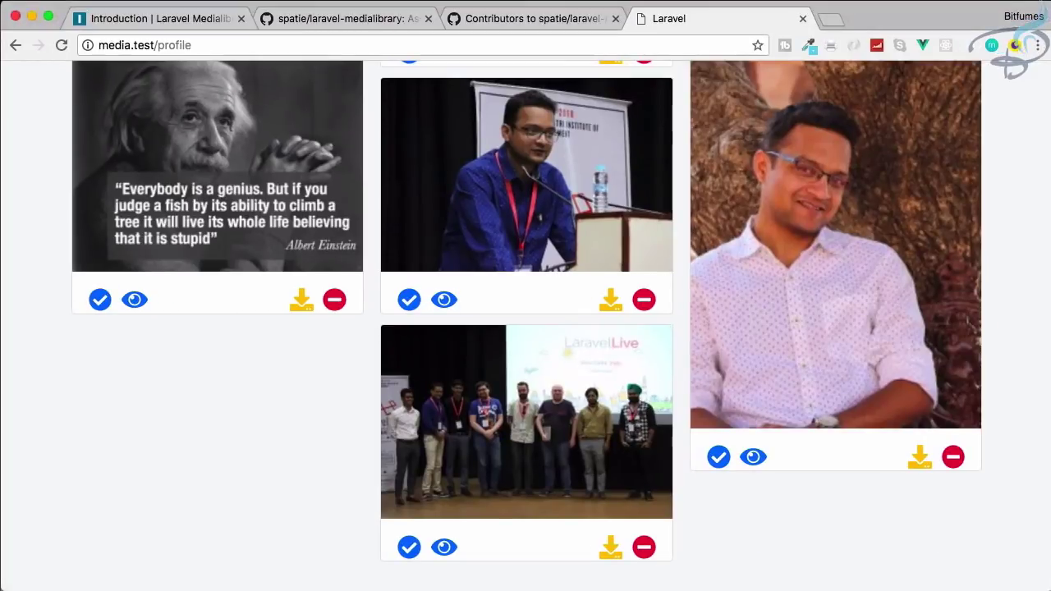
key(super+Tab)
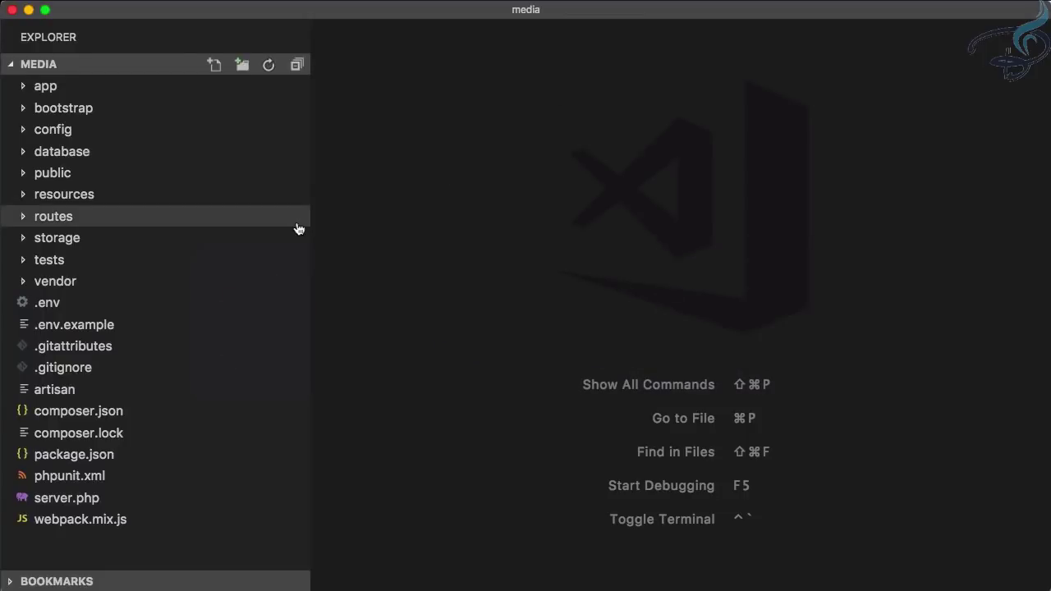
click(85, 239)
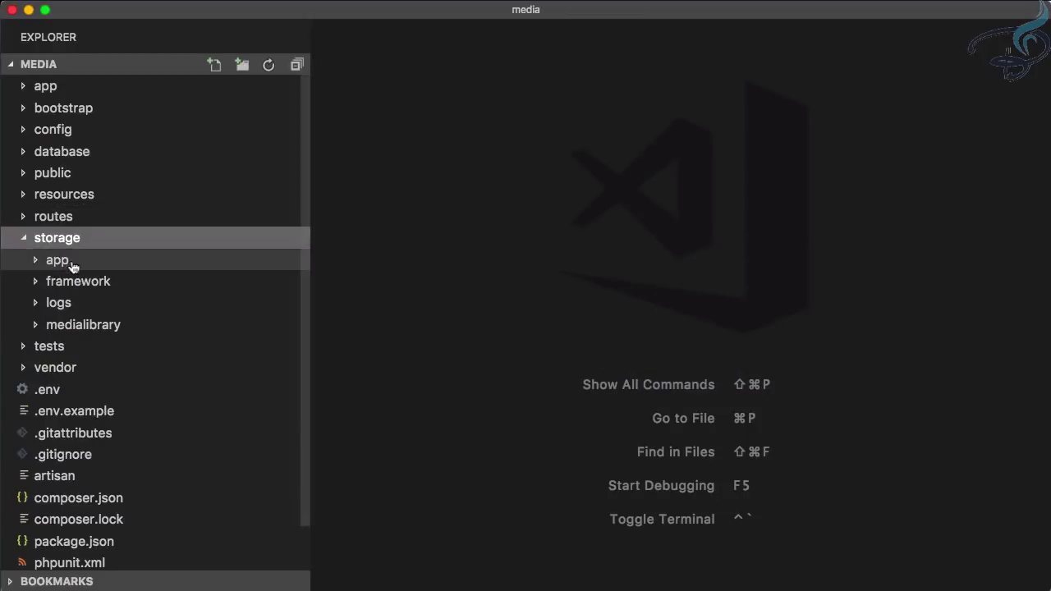
click(67, 263)
click(82, 284)
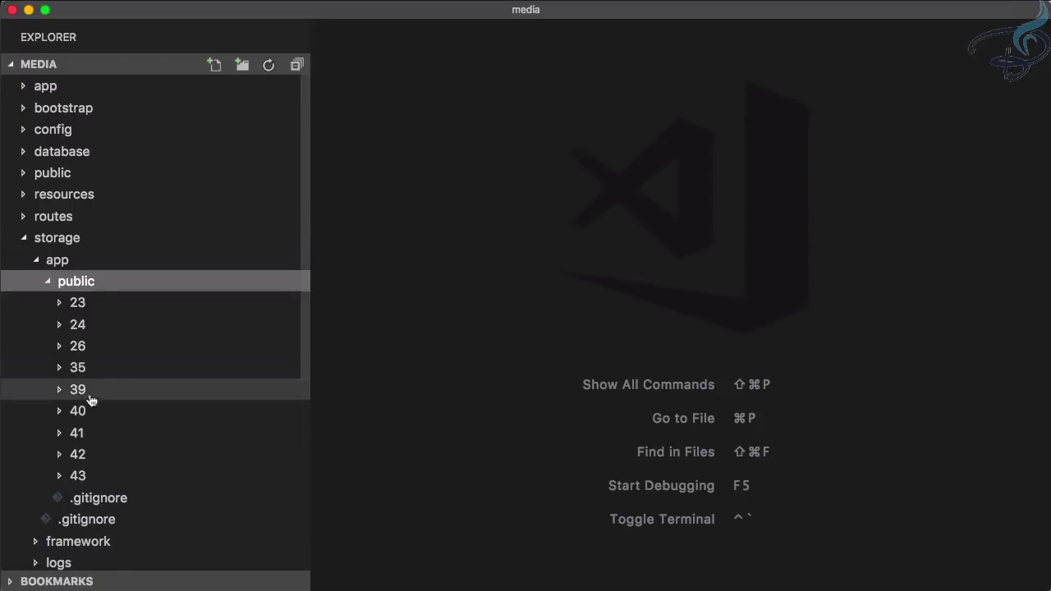
Step: View the original 1048 × 1351 portrait in the responsive-images folder of media folder 43, and close the image and that folder
scroll(90, 402, down, 3)
click(90, 372)
scroll(89, 376, down, 5)
click(122, 441)
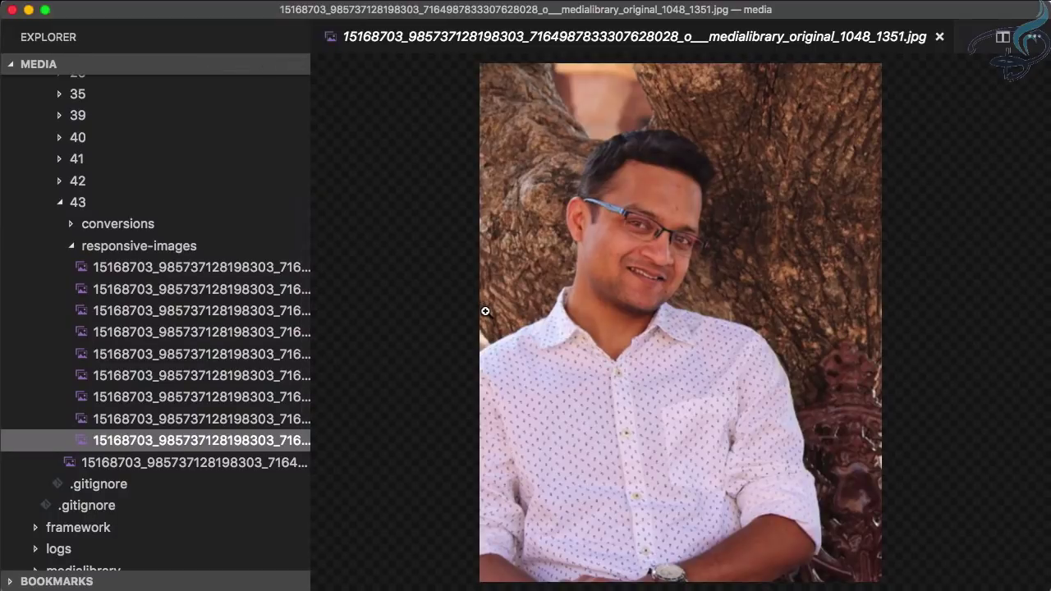
key(super+w)
click(165, 251)
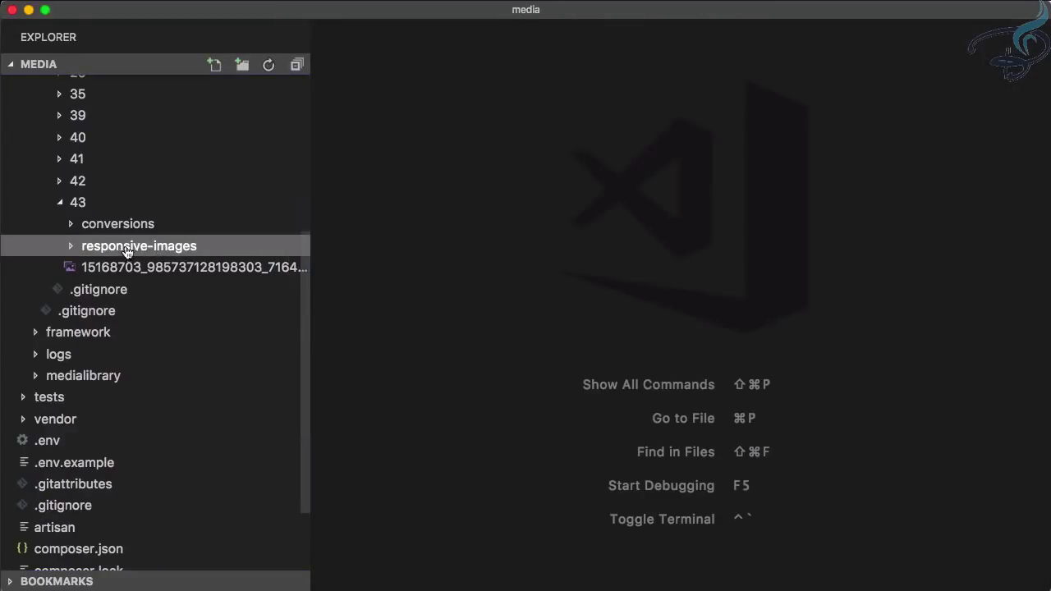
Step: View the portrait's card and thumb images in folder 43's conversions folder, and collapse that folder
click(140, 226)
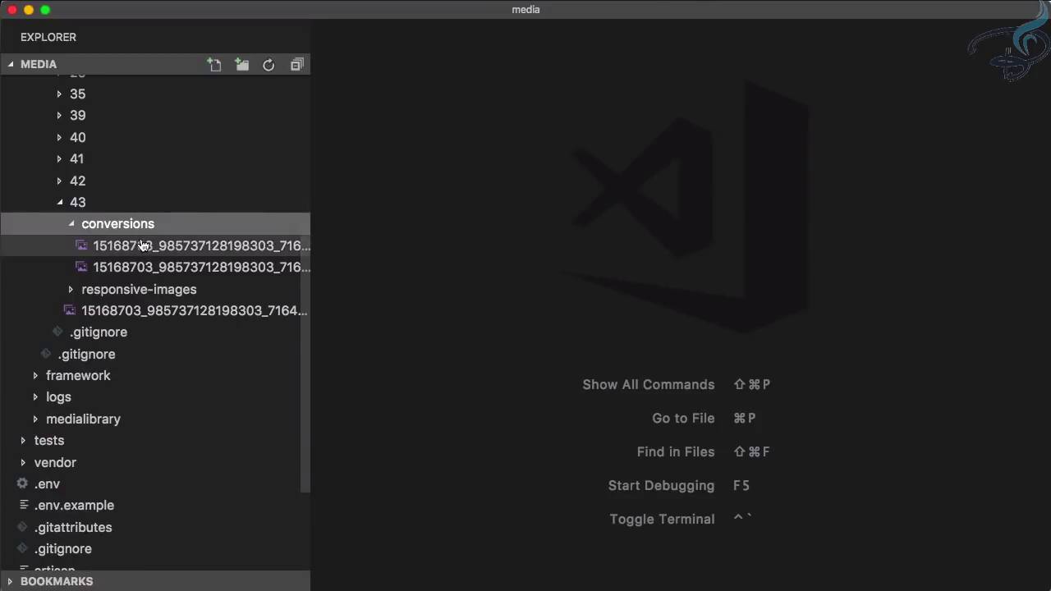
click(141, 245)
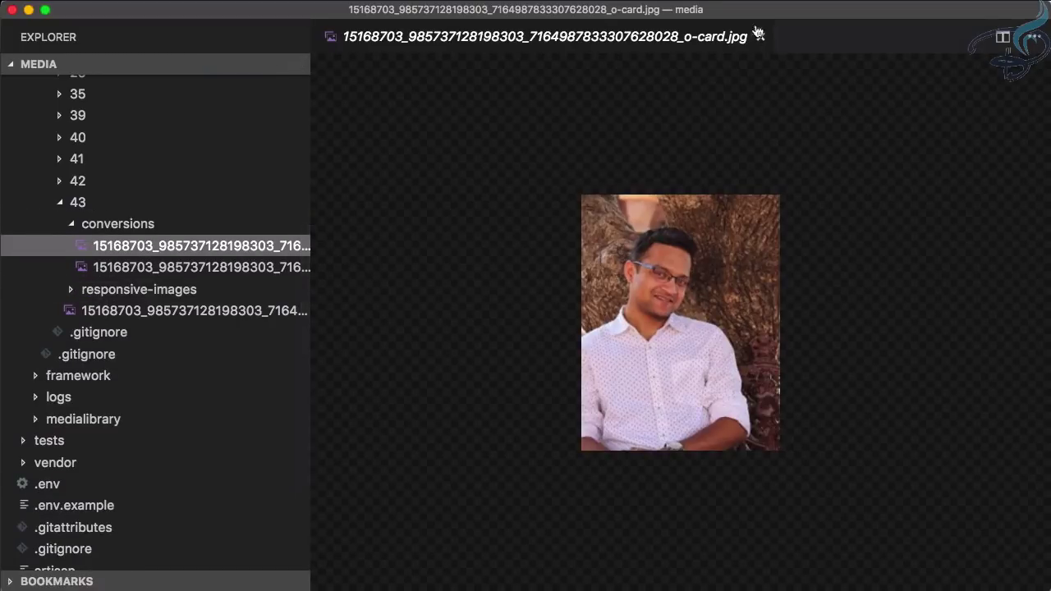
click(275, 271)
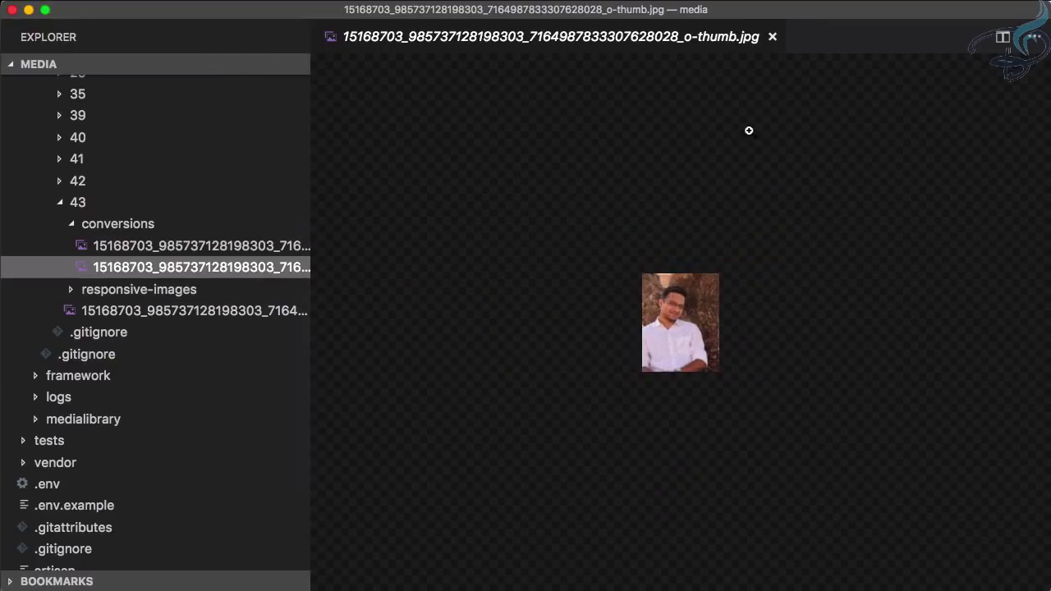
key(super+w)
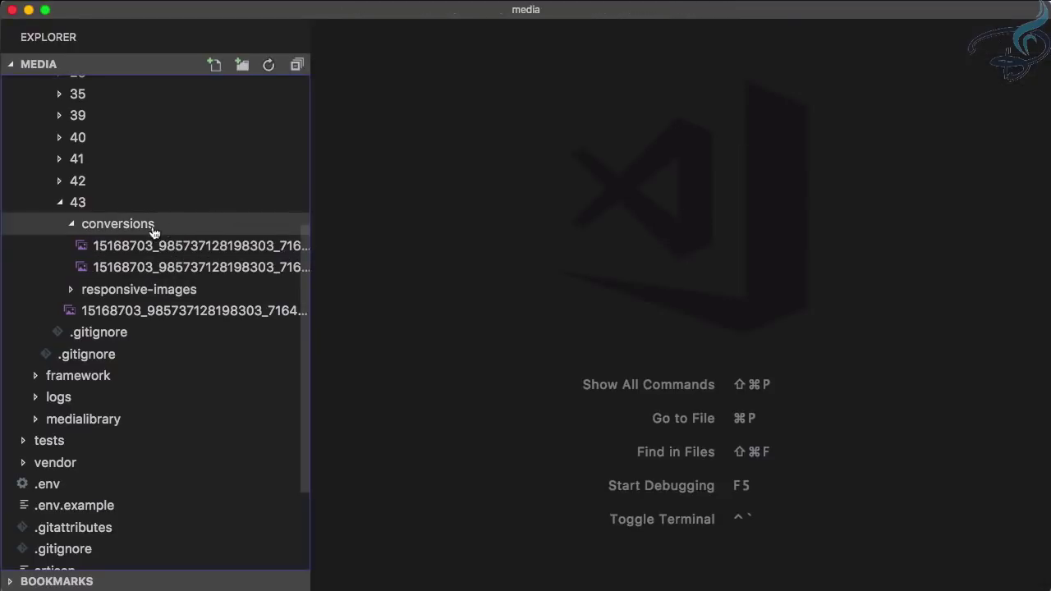
click(136, 228)
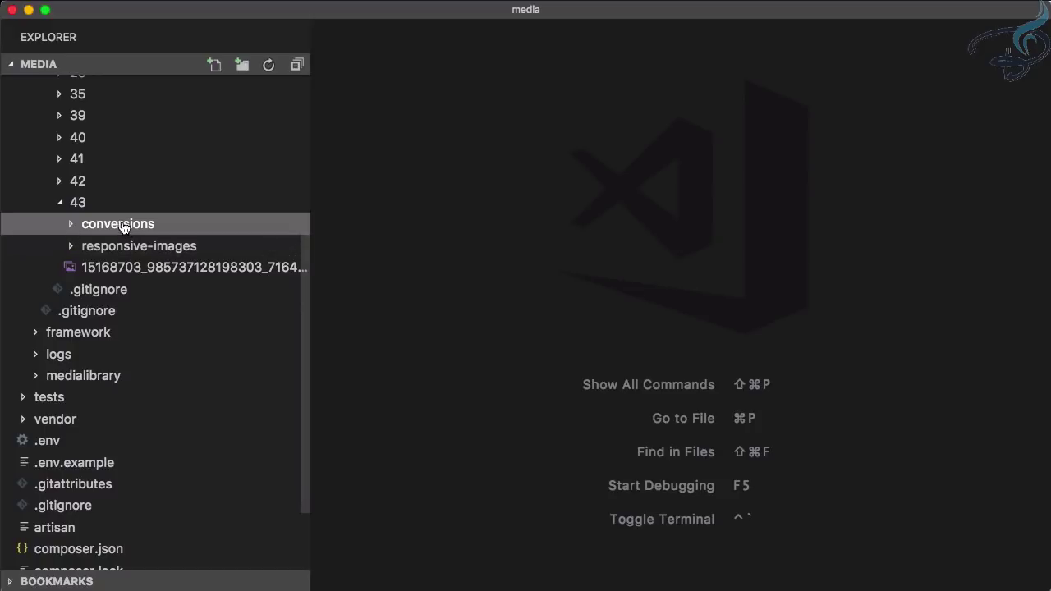
click(83, 204)
click(82, 204)
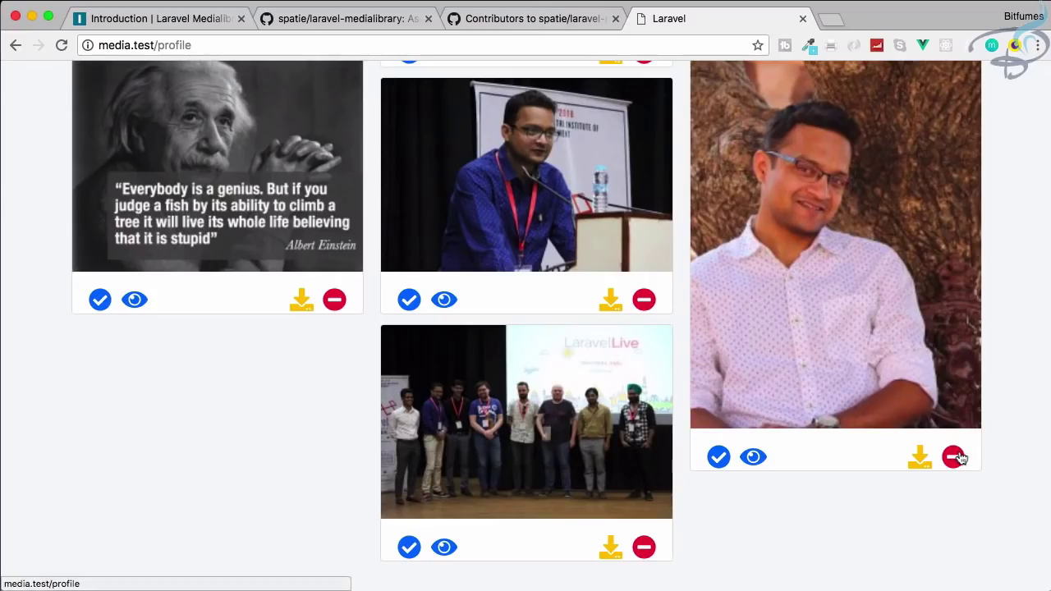
Step: Delete the white-shirt portrait from the profile images and check the remaining gallery
click(953, 456)
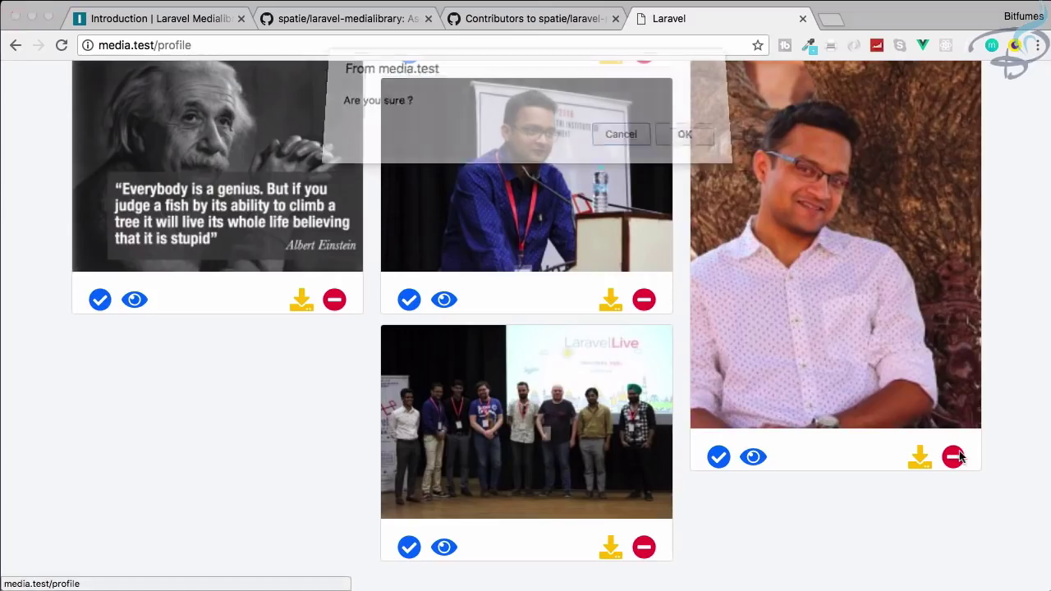
click(687, 148)
scroll(687, 155, down, 3)
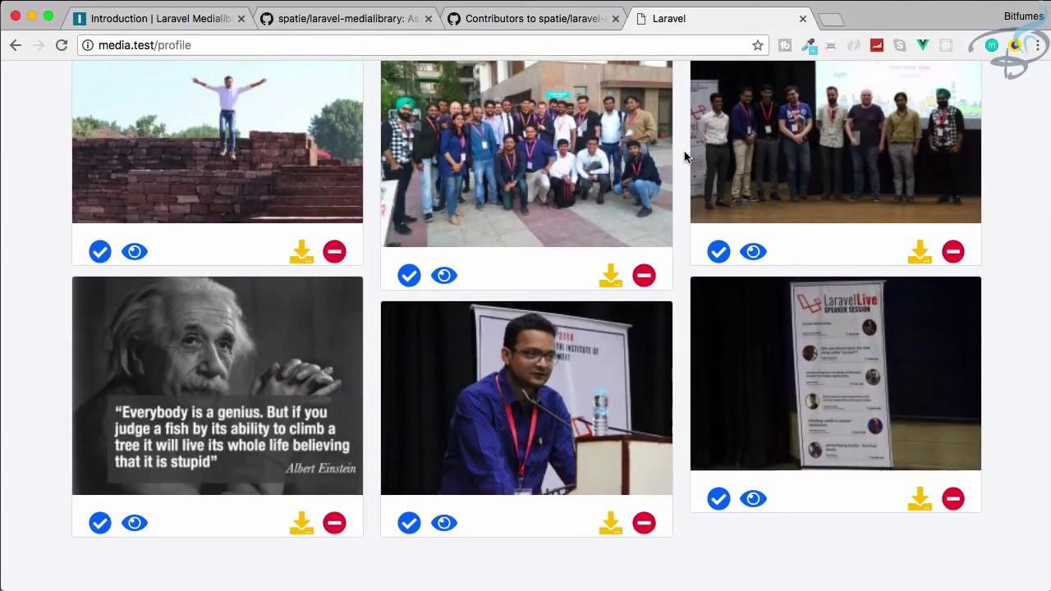
Step: Switch to Visual Studio Code and check which media folders remain under storage/app/public
key(super+Tab)
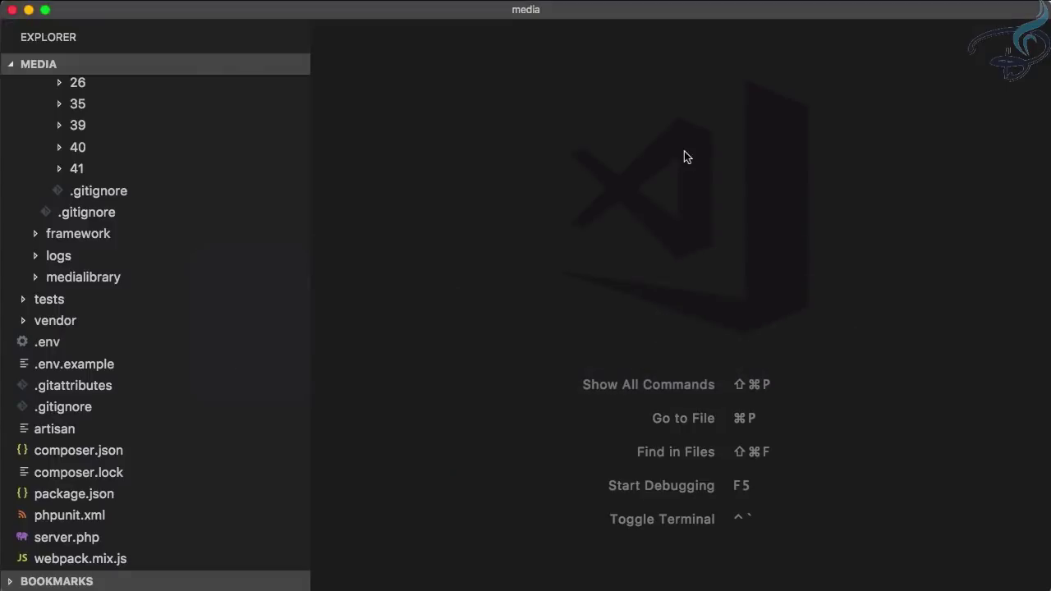
scroll(246, 196, up, 2)
scroll(238, 198, up, 3)
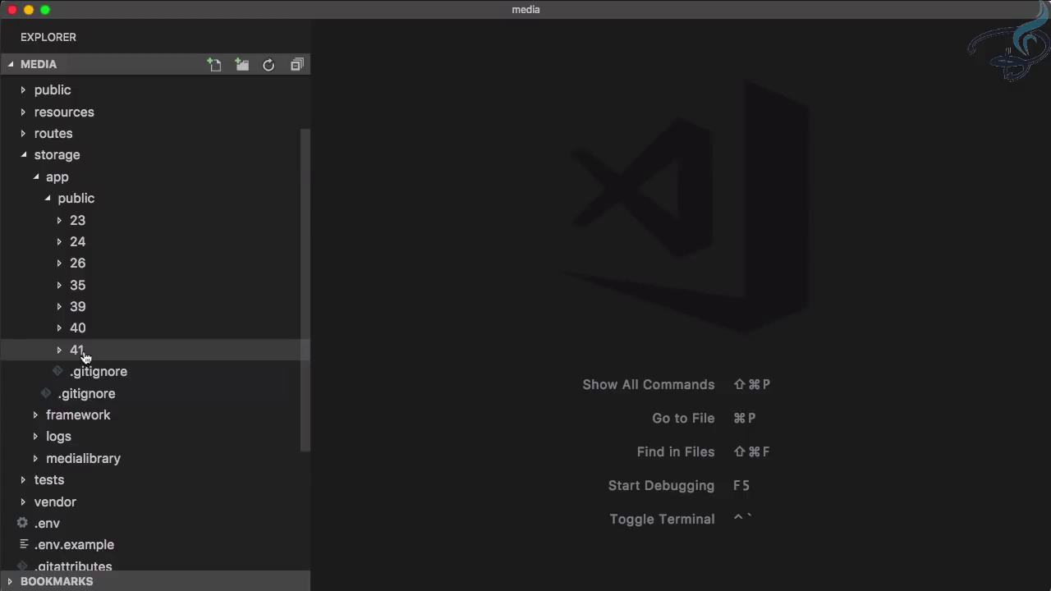
Step: Switch to Google Chrome and upload the 1,048 × 1,351 white-shirt portrait JPG from Downloads as a new profile image
key(super+Tab)
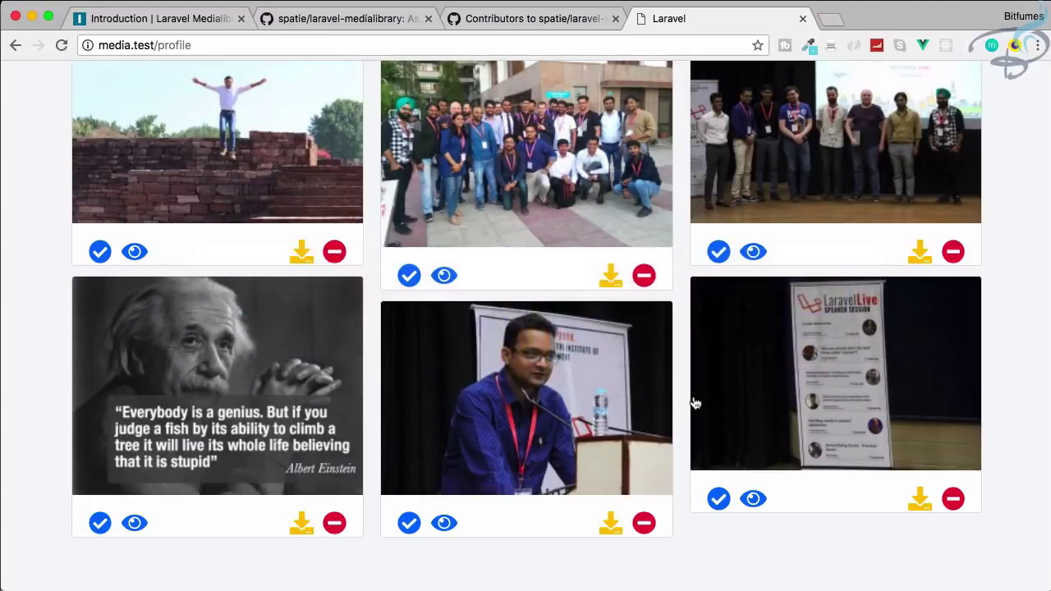
scroll(698, 408, up, 5)
scroll(903, 388, down, 1)
scroll(903, 387, up, 1)
click(849, 146)
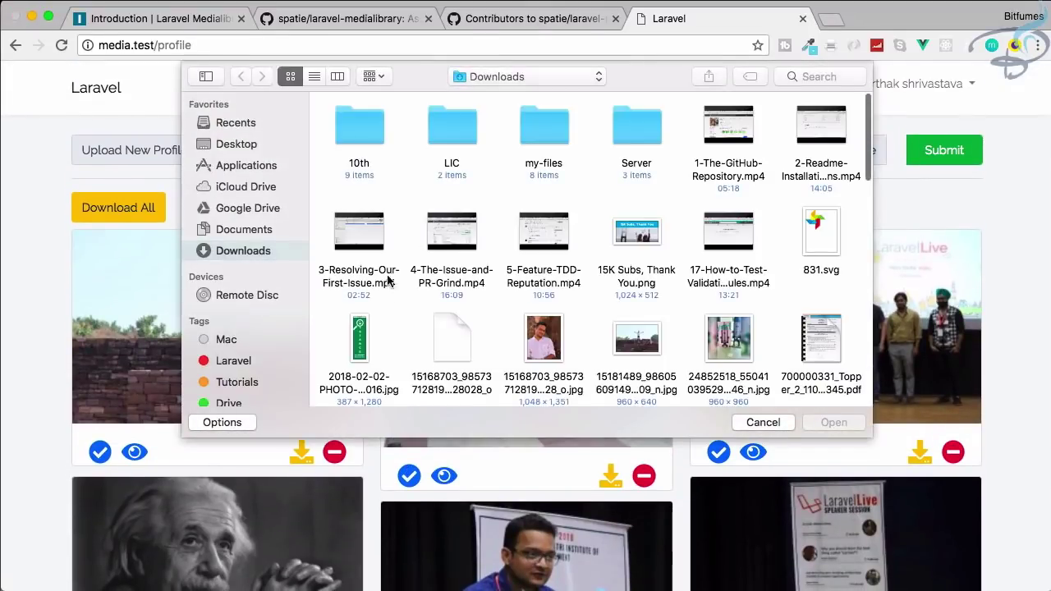
double_click(534, 339)
click(931, 163)
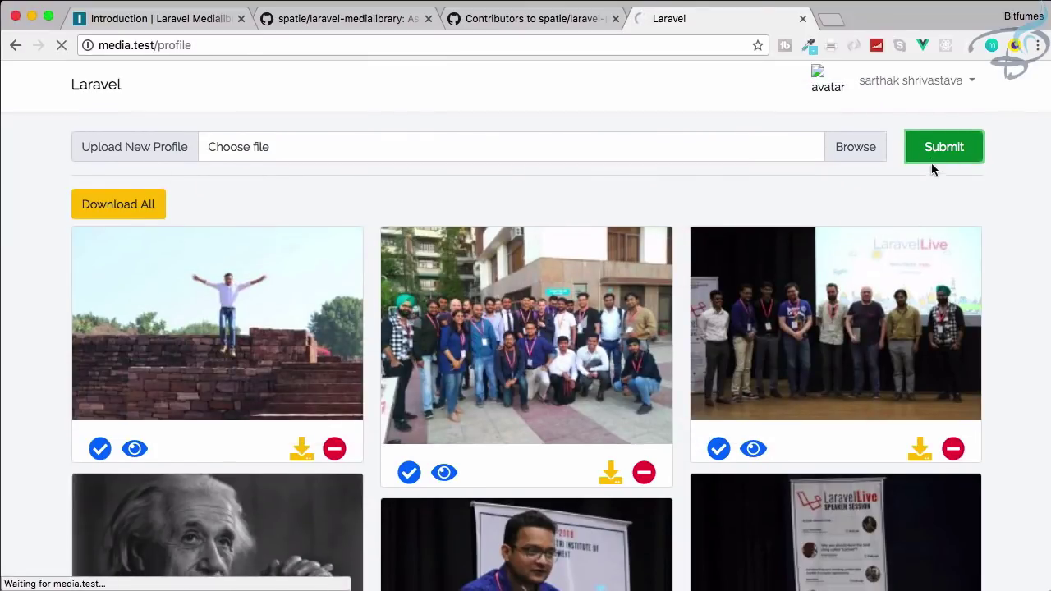
scroll(931, 169, down, 1)
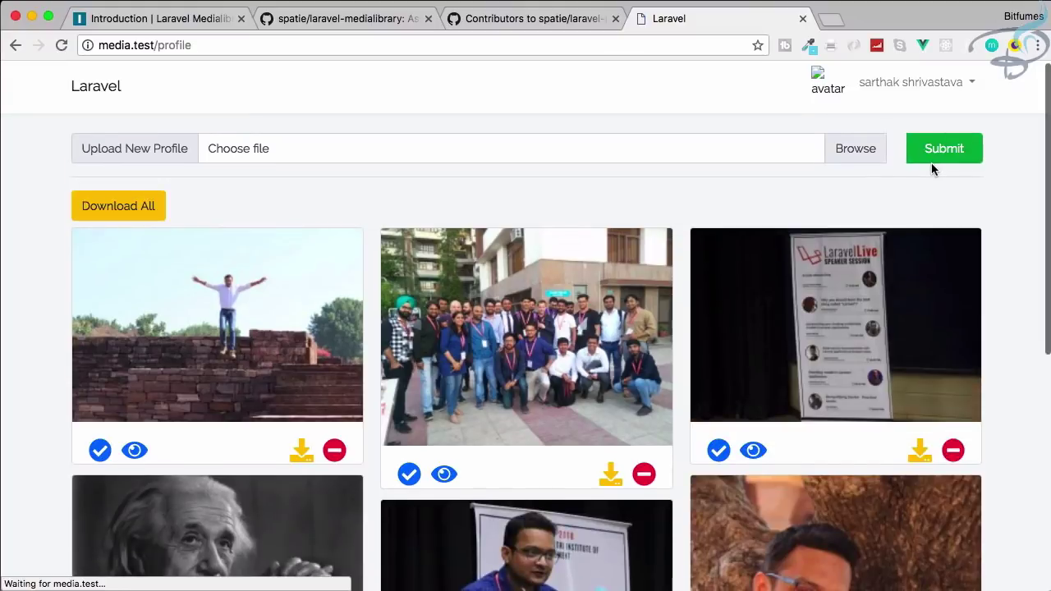
scroll(932, 167, down, 10)
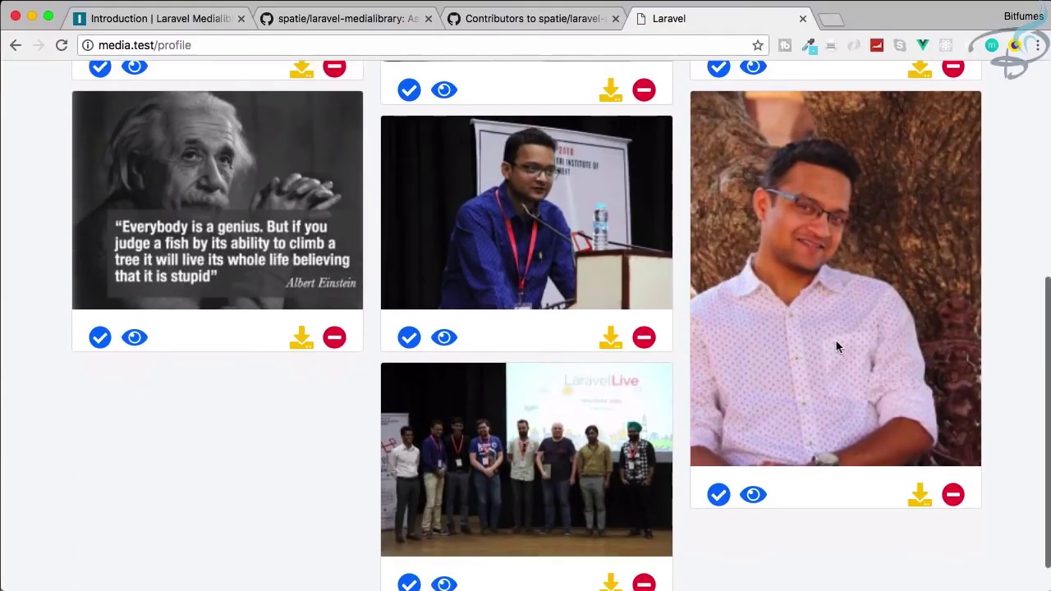
Step: Switch to Visual Studio Code, view the original portrait in media folder 44, and expand that folder's responsive-images folder
key(super+Tab)
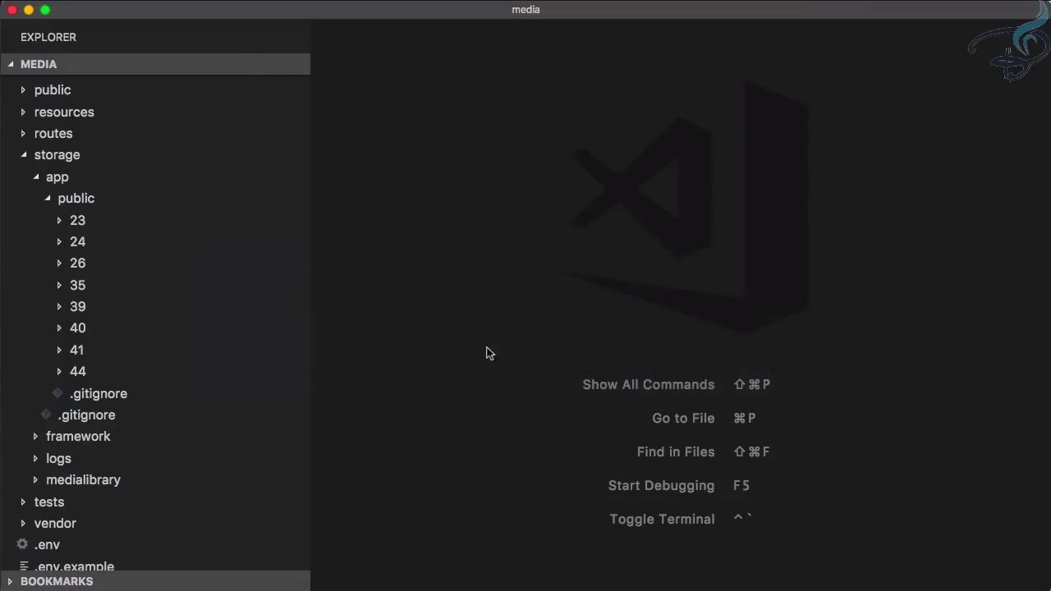
click(107, 373)
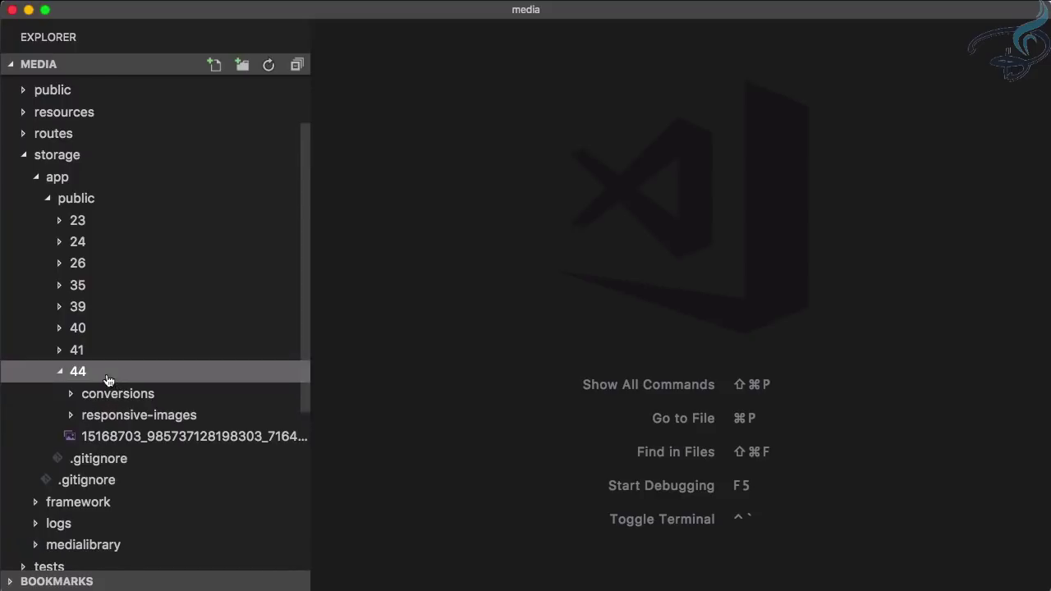
click(129, 436)
key(super+w)
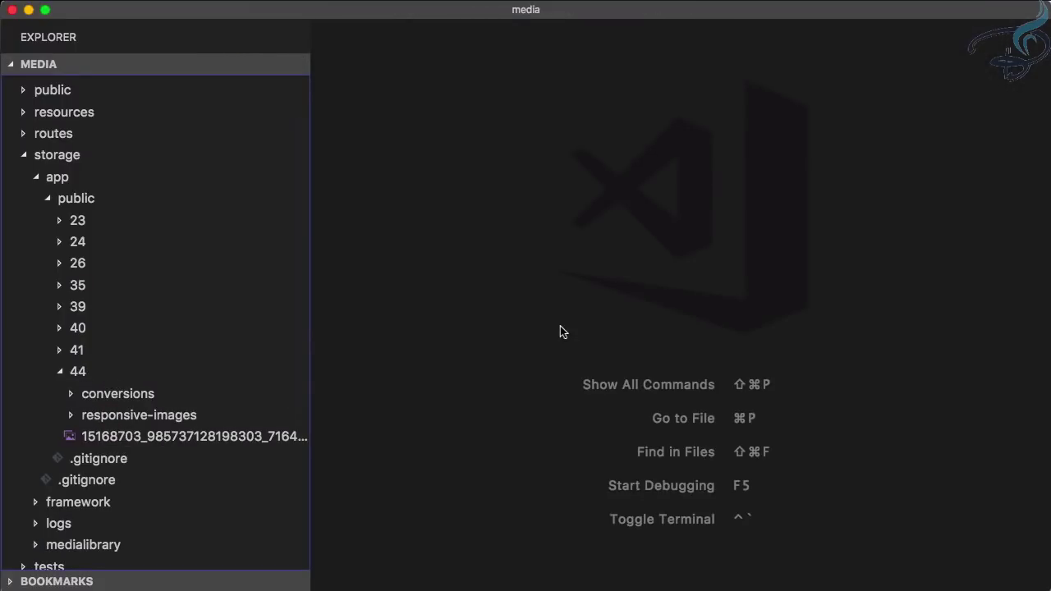
click(170, 419)
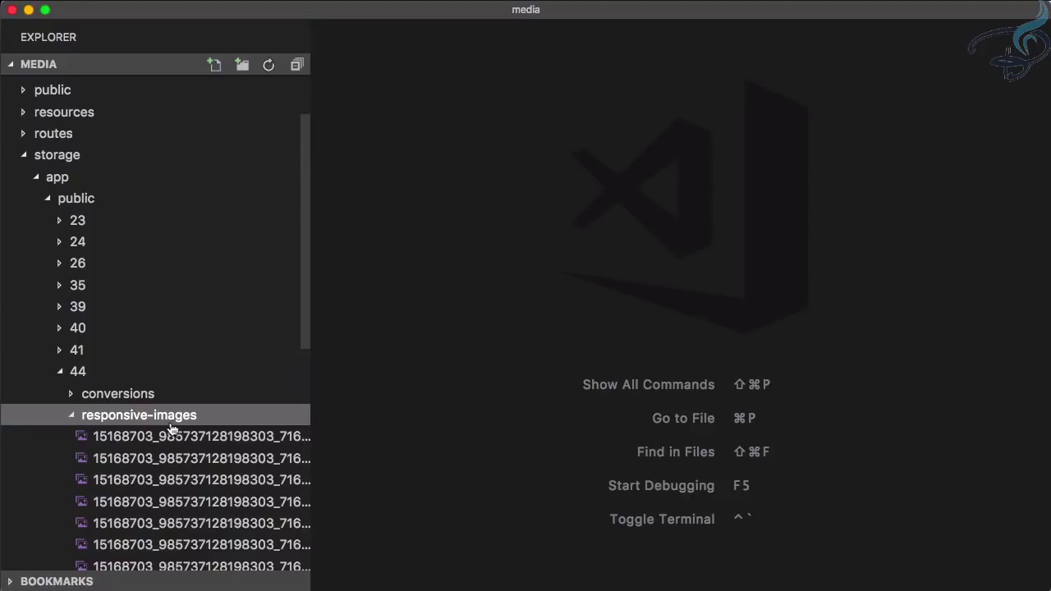
Step: Switch to Google Chrome and view the newly uploaded portrait at full size on its own avatar page
key(super+Tab)
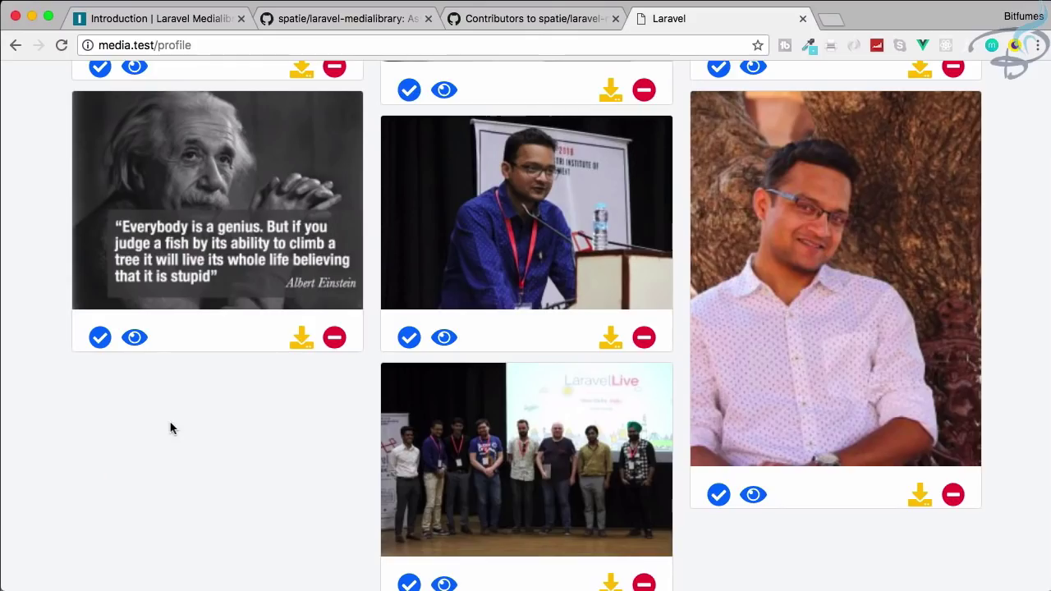
click(753, 495)
scroll(754, 496, down, 3)
scroll(753, 496, down, 4)
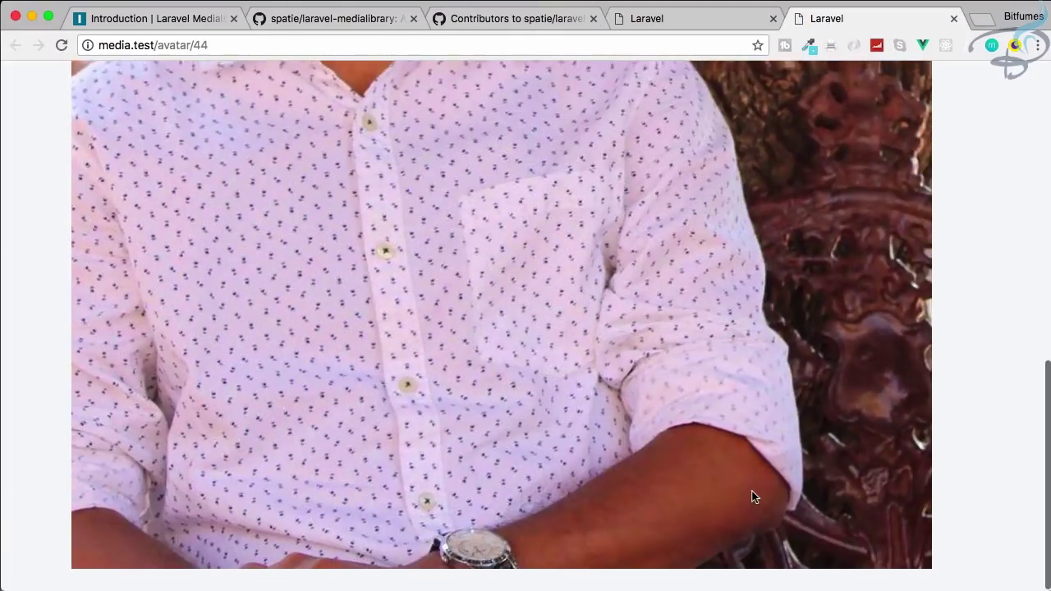
scroll(753, 496, up, 8)
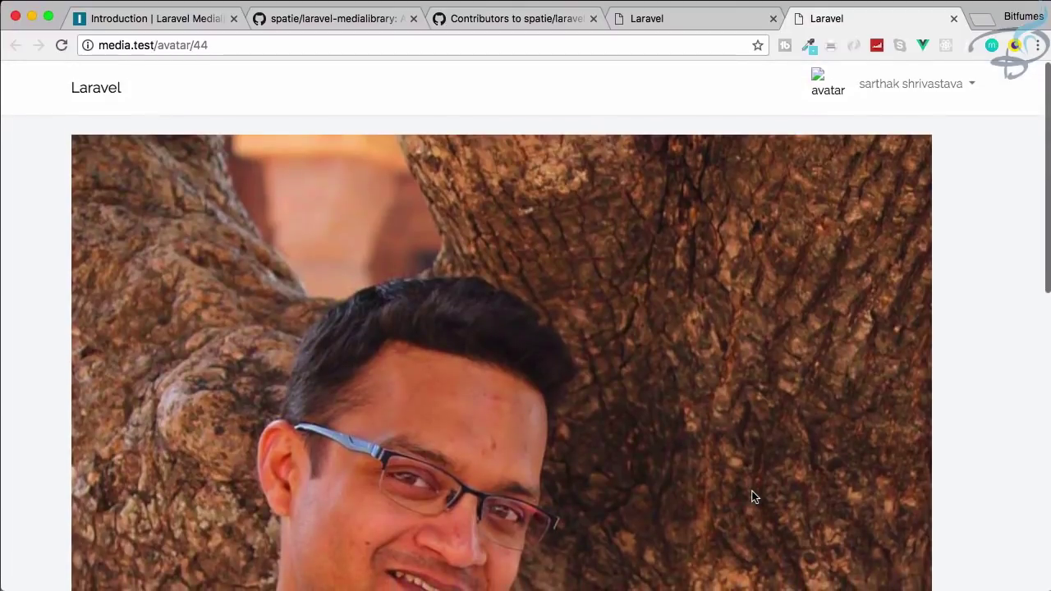
Step: Open the developer tools on the avatar page and emulate a Mobile S viewport 320 px wide
key(super+alt+j)
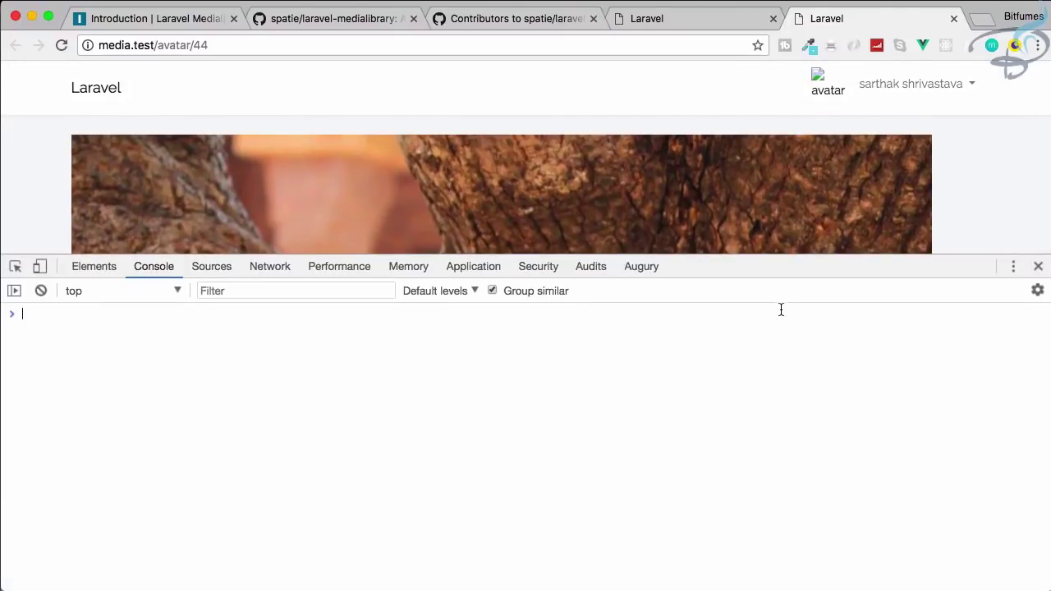
drag(774, 271, 720, 303)
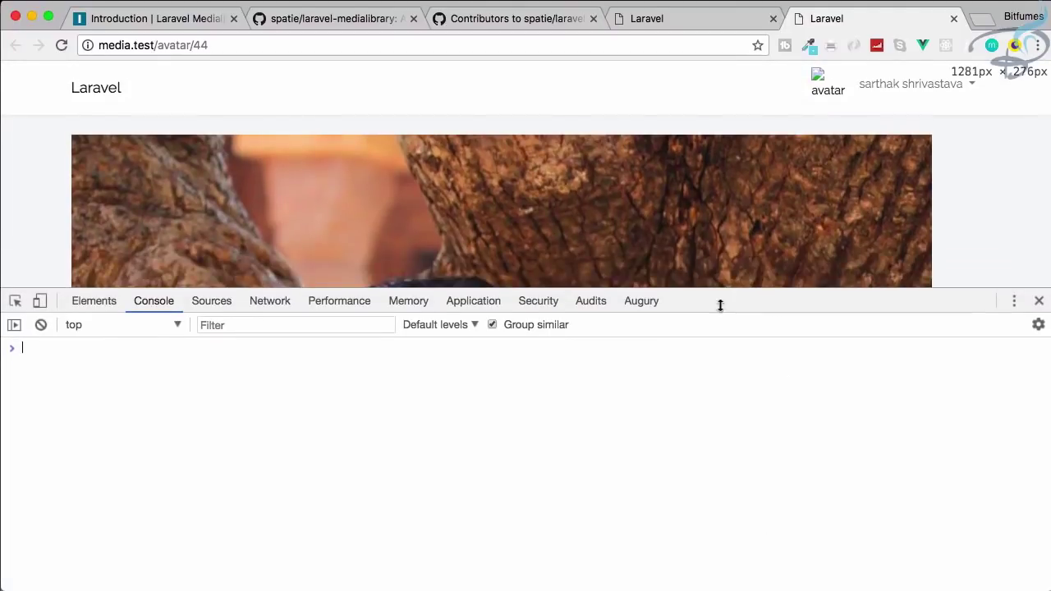
click(40, 300)
click(611, 99)
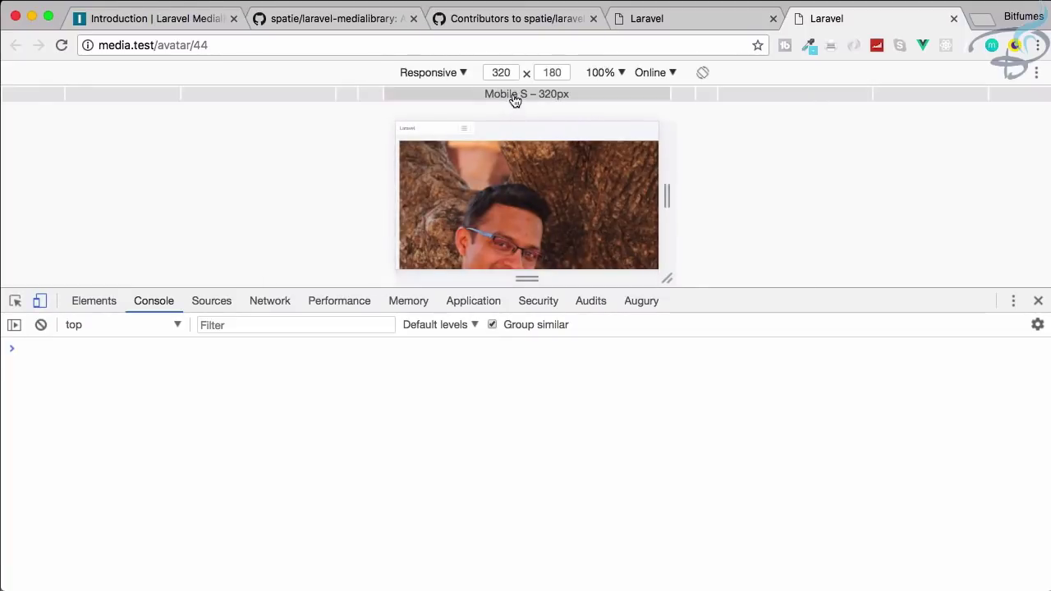
Step: Filter the network requests to images and reload the avatar page to record which portrait file loads
click(279, 301)
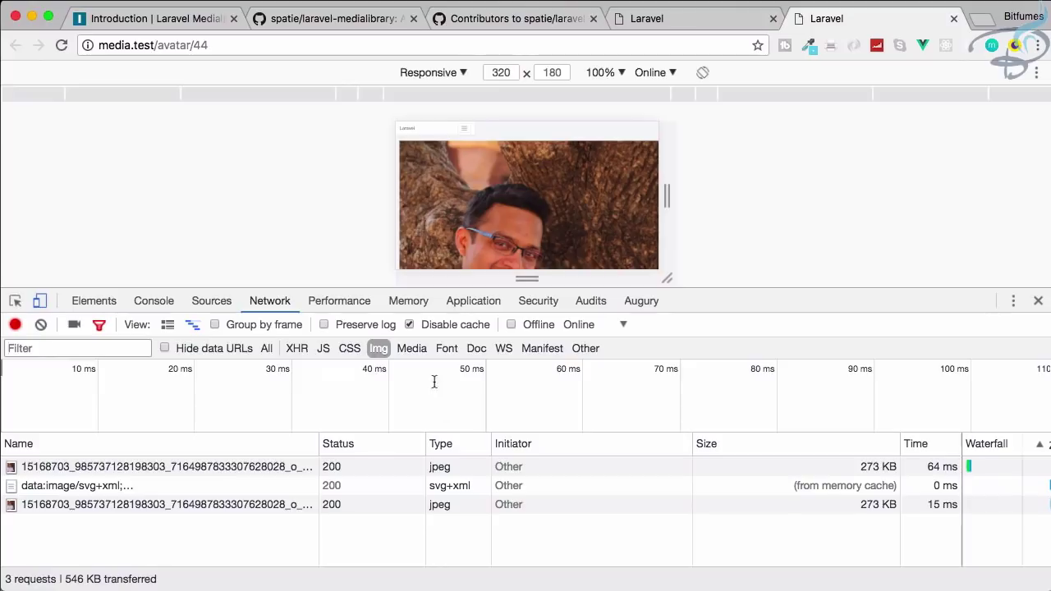
click(377, 349)
key(super+r)
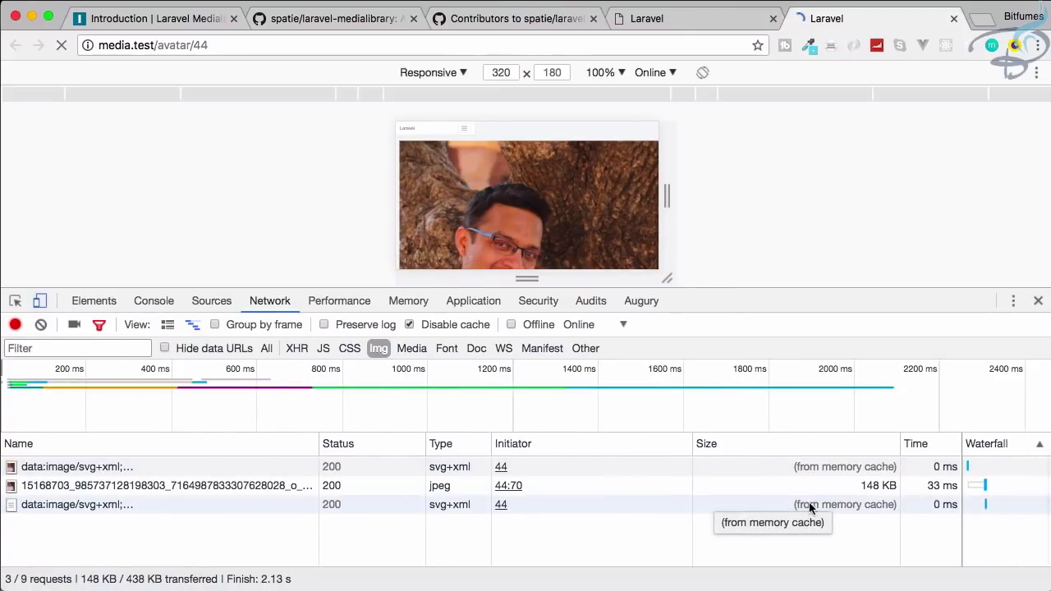
Step: Open the JPEG loaded at 320 px width in a new tab and read the dimensions in its address
right_click(279, 489)
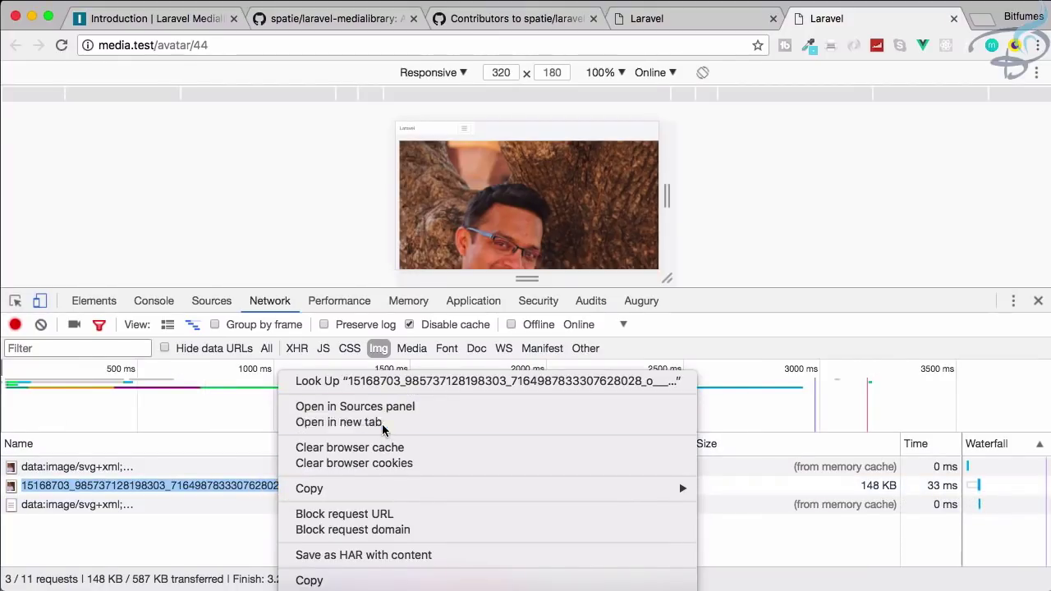
click(339, 422)
click(658, 49)
key(Right)
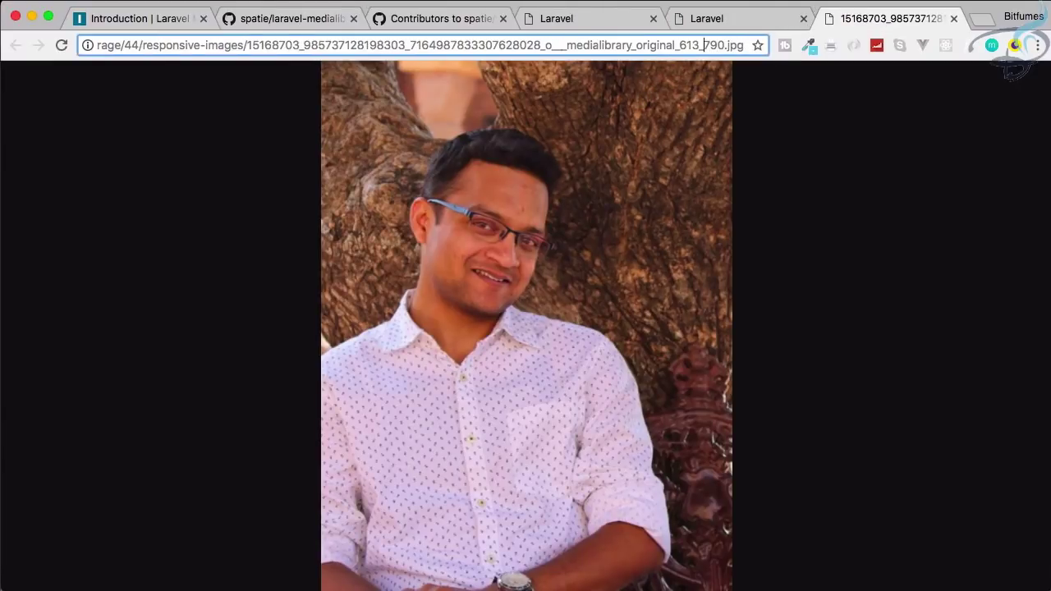
Step: Return to the avatar page, widen the emulated viewport to 768 px, and look through the portrait preview
click(750, 18)
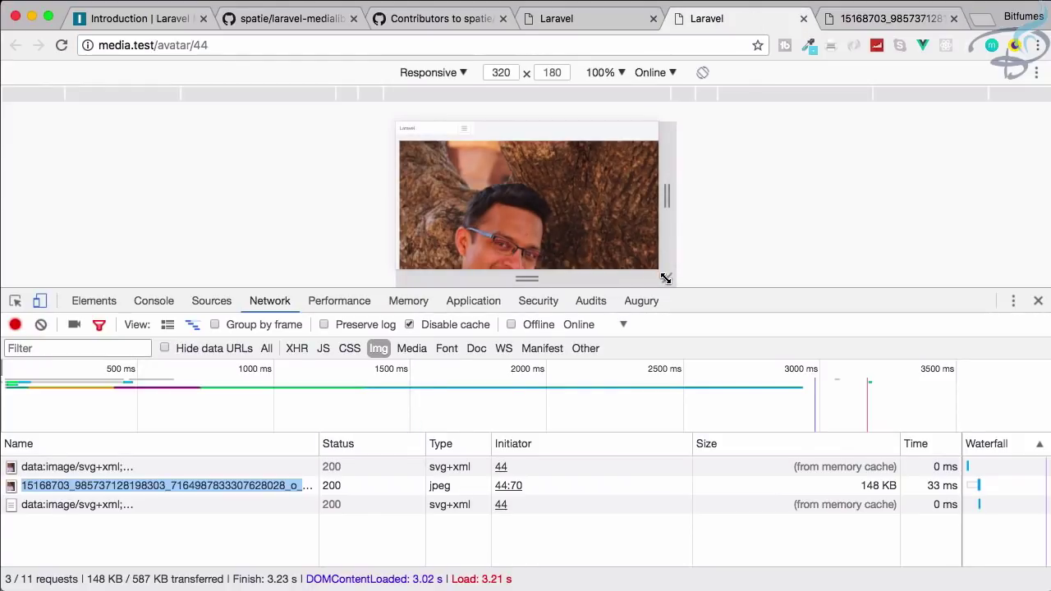
drag(665, 279, 734, 278)
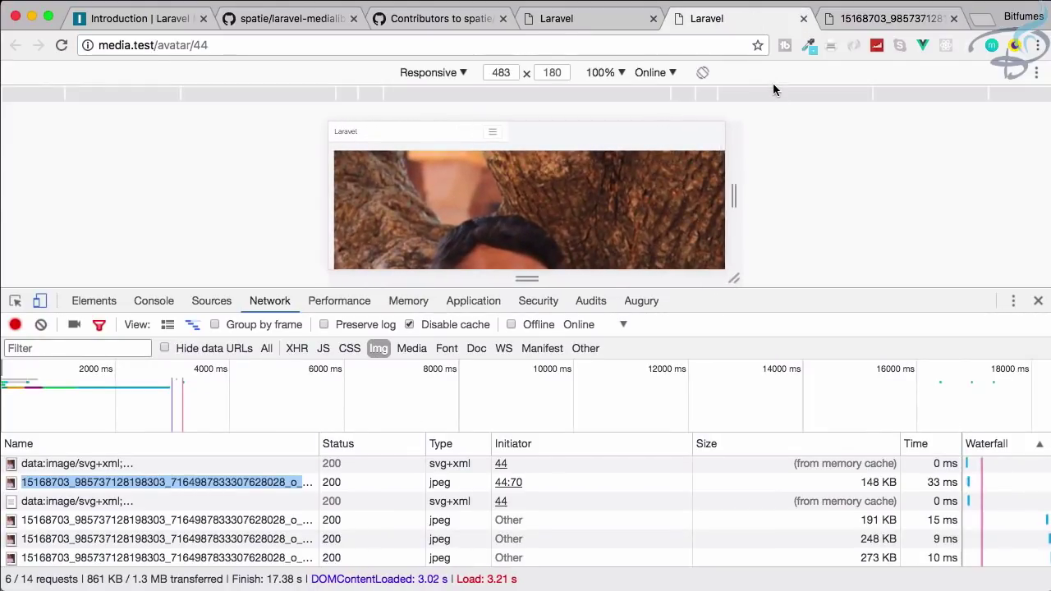
click(774, 94)
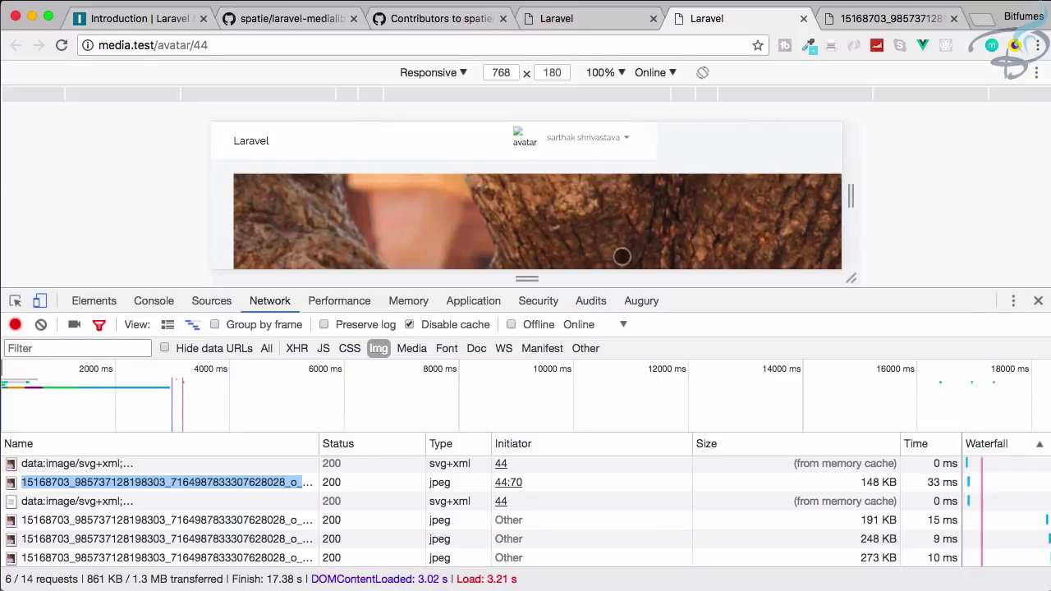
scroll(621, 257, down, 5)
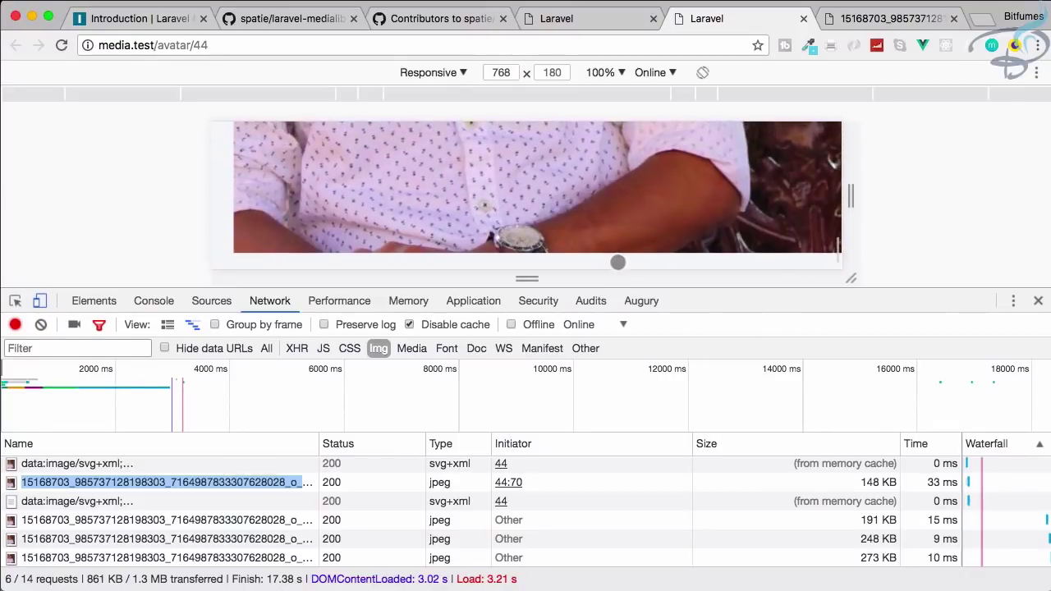
scroll(617, 263, up, 5)
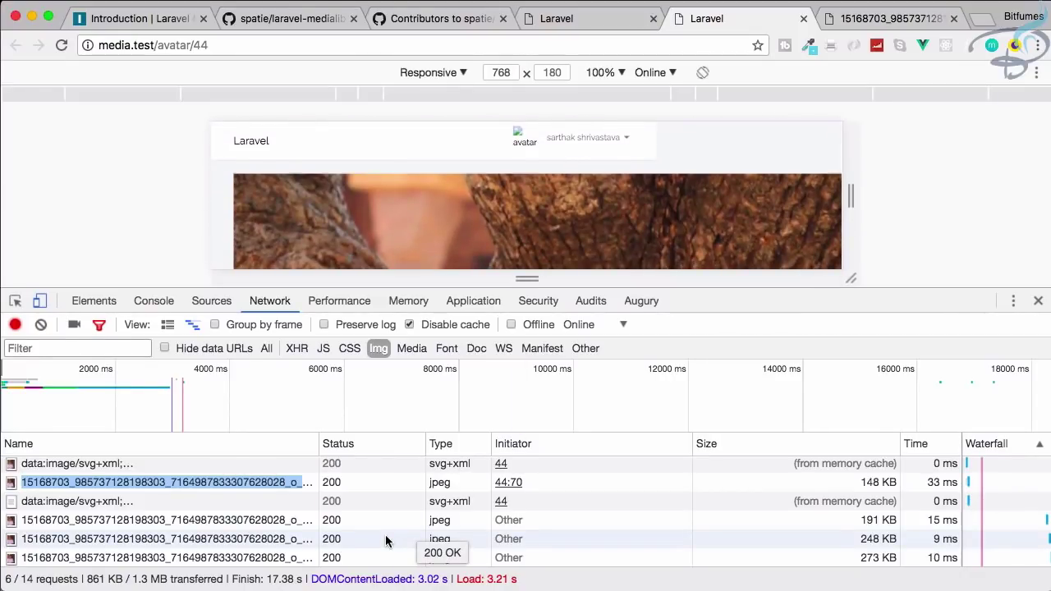
Step: Open the last JPEG request in a new tab and read the dimensions at the end of its address
right_click(257, 559)
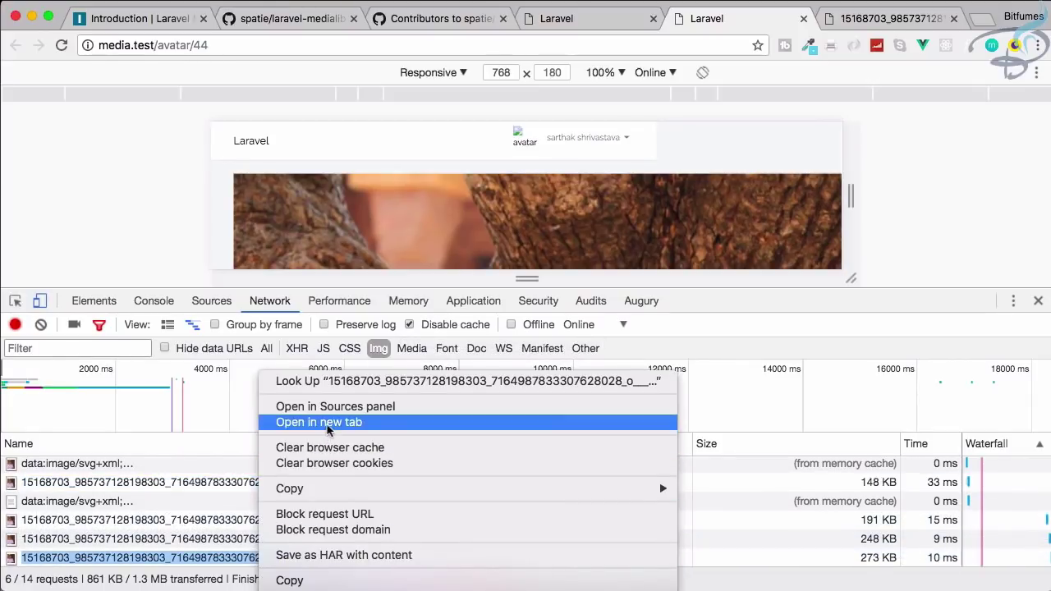
click(305, 422)
click(708, 45)
key(Right)
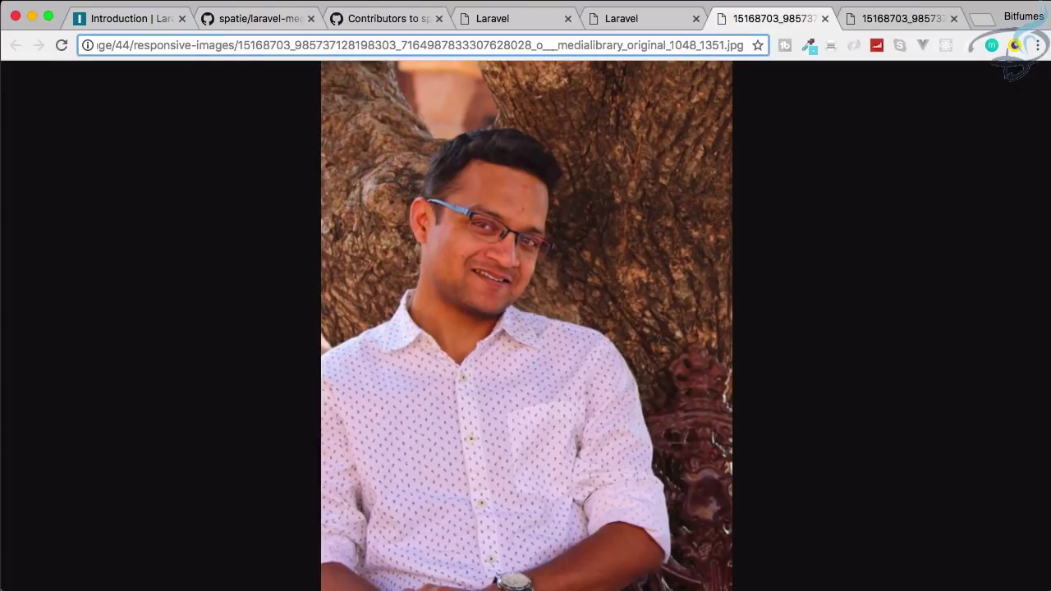
Step: Compare the file names and appearance of the two responsive portrait images opened in separate tabs
key(ctrl+Tab)
key(Right)
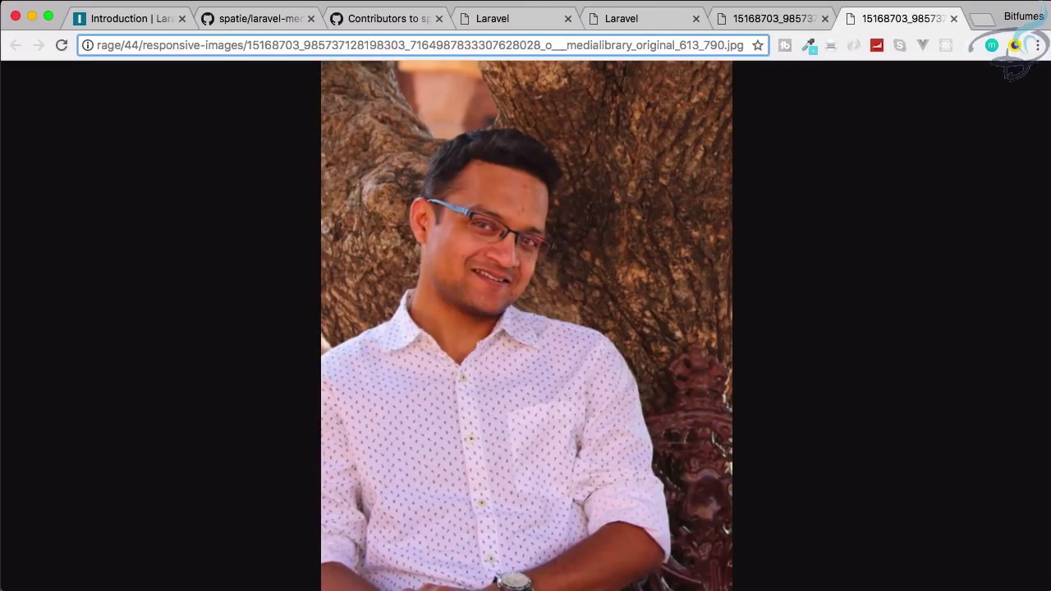
key(ctrl+shift+Tab)
key(ctrl+Tab)
key(ctrl+shift+Tab)
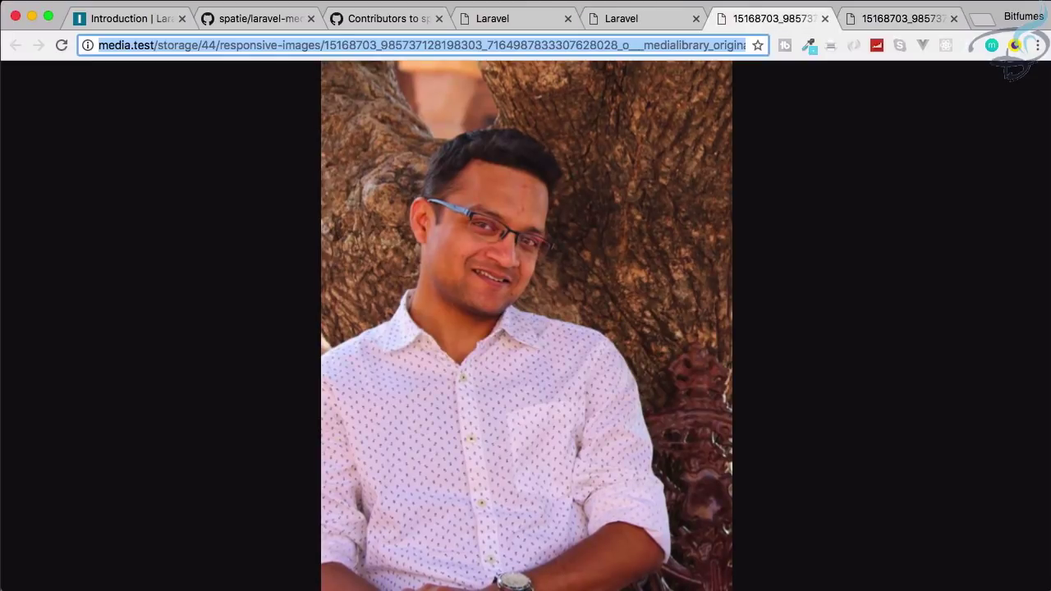
Step: Return to the avatar page and examine the 768 px portrait preview and the file names of its image requests
key(ctrl+shift+Tab)
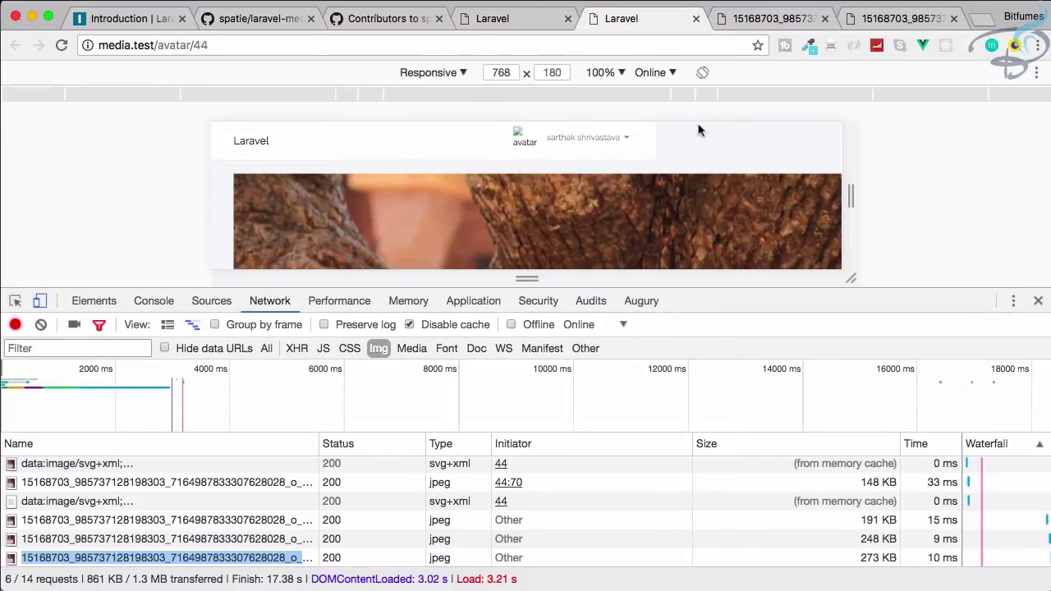
scroll(682, 163, up, 2)
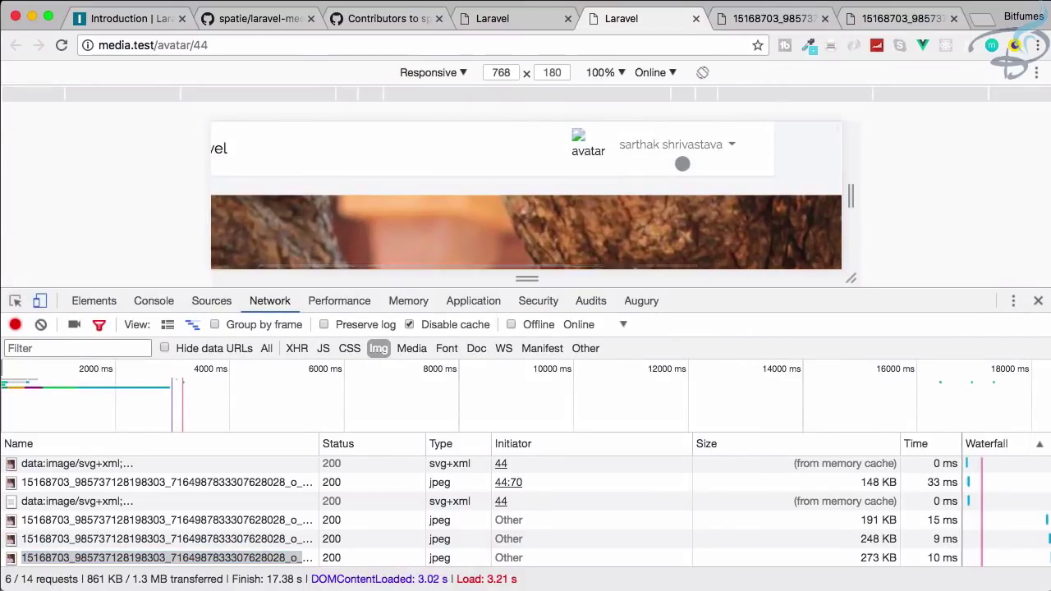
scroll(682, 164, up, 2)
scroll(682, 164, down, 4)
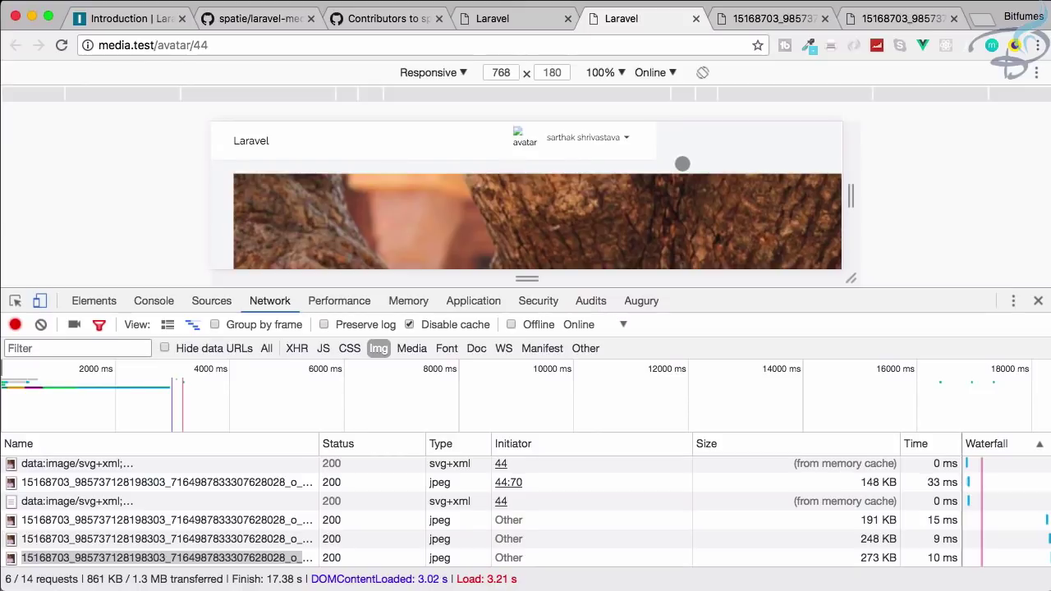
scroll(682, 164, down, 5)
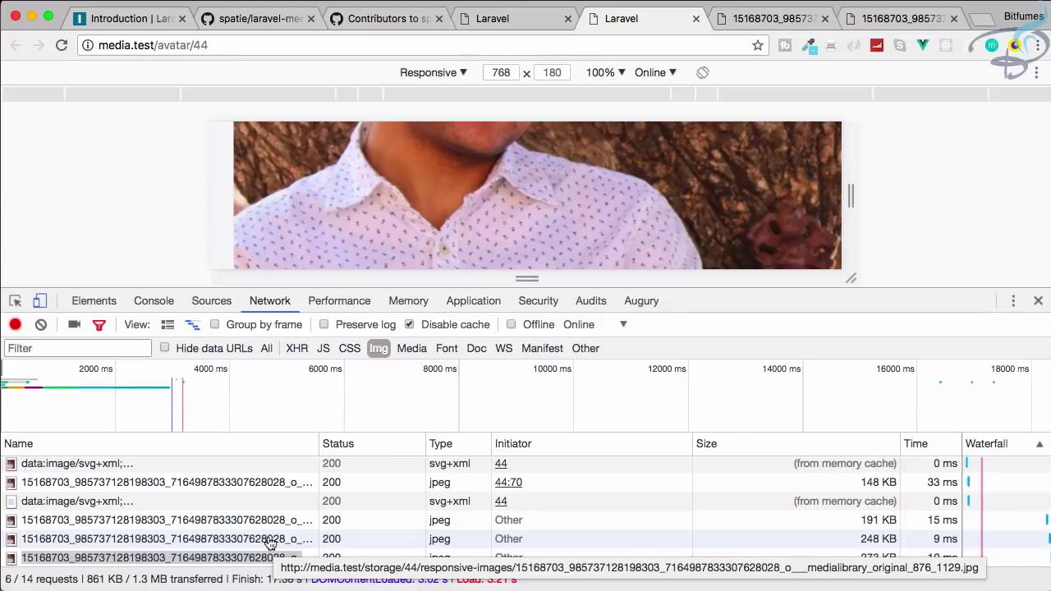
Step: Switch to Visual Studio Code, preview several JPEG variants in storage folder 44's responsive-images folder, and close the preview and folder
key(super+Tab)
click(155, 414)
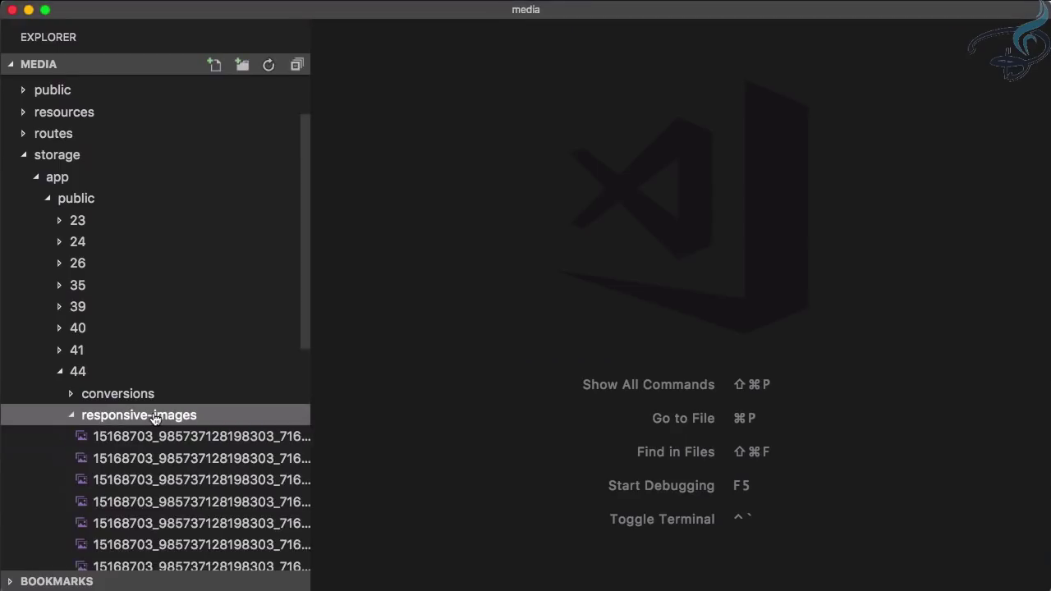
scroll(155, 419, down, 4)
scroll(154, 410, down, 1)
click(155, 391)
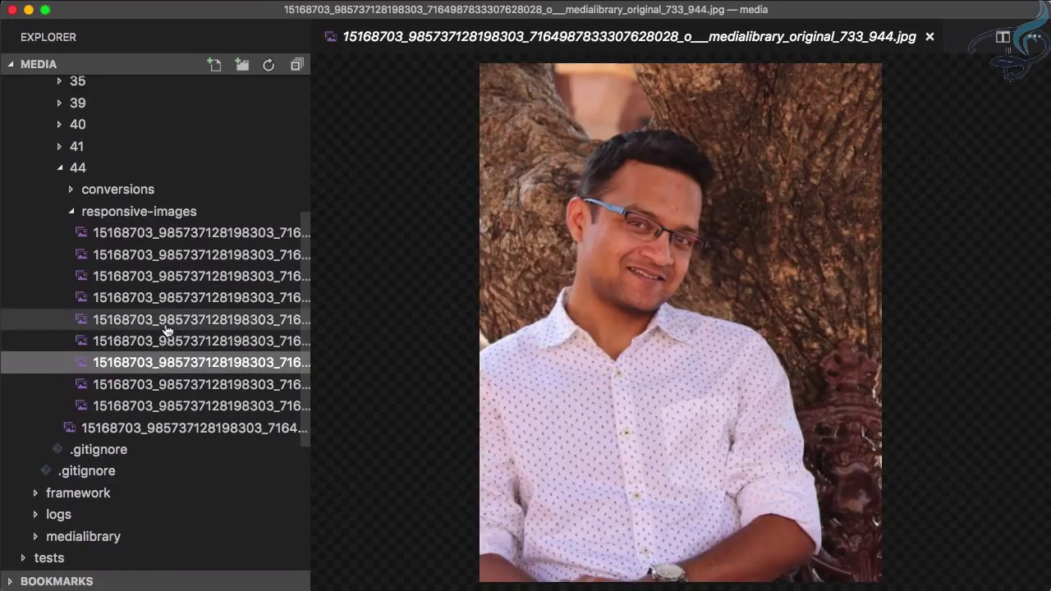
click(166, 321)
click(166, 299)
click(171, 256)
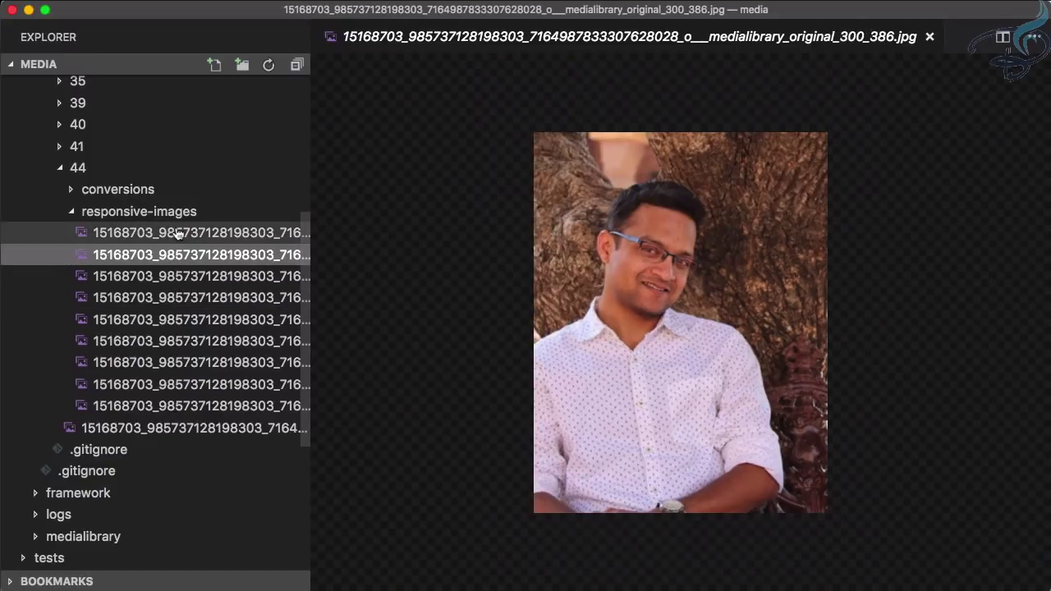
click(177, 234)
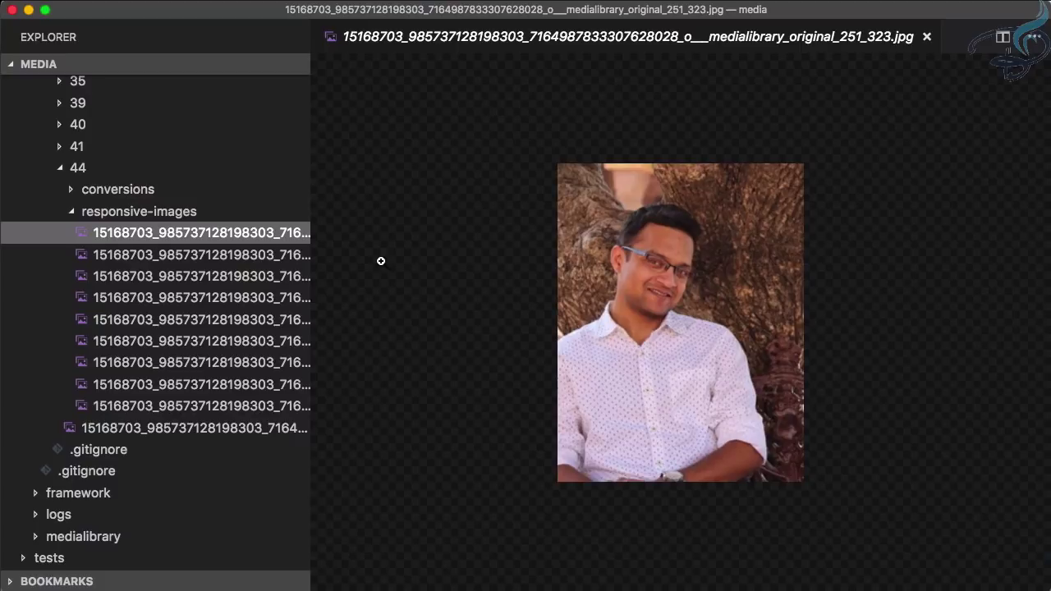
key(super+w)
click(169, 212)
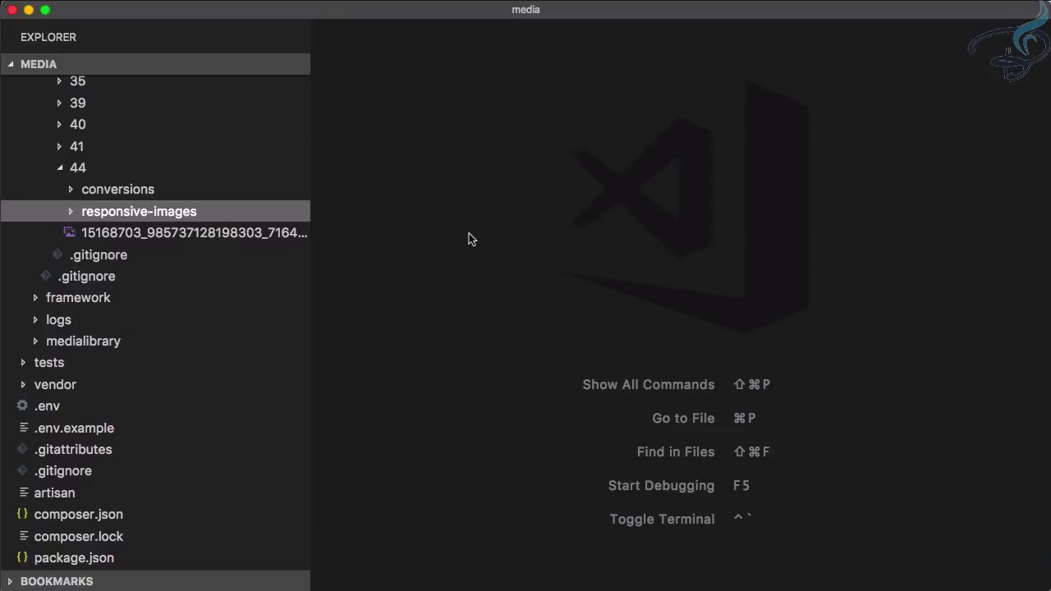
Step: Return to Chrome, close the developer tools, and close the avatar tab and both separate image tabs
key(super+Tab)
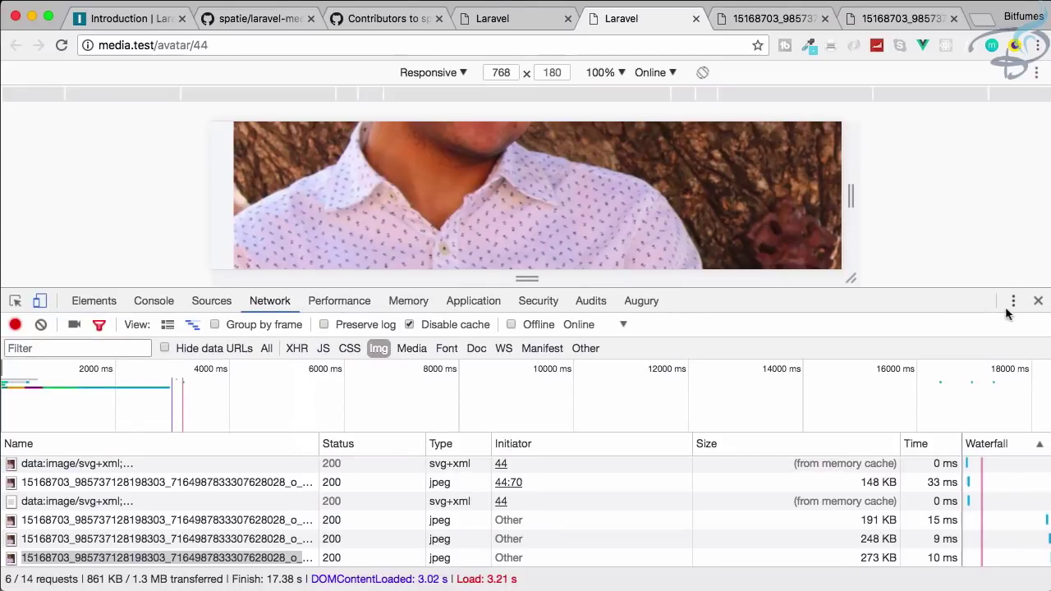
click(1036, 301)
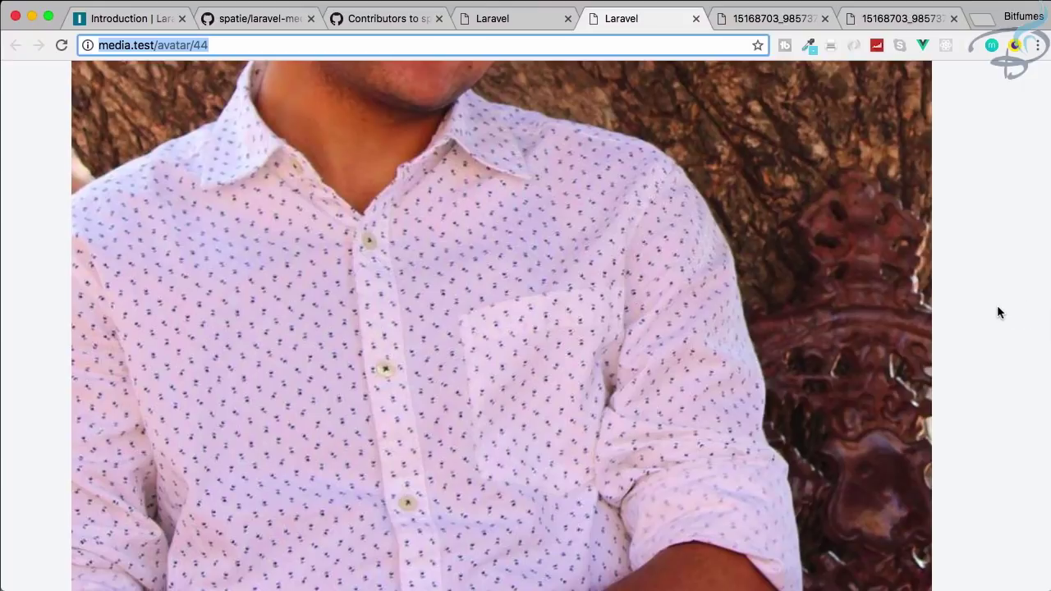
scroll(996, 305, up, 5)
key(super+w)
key(super+w)
key(super+w)
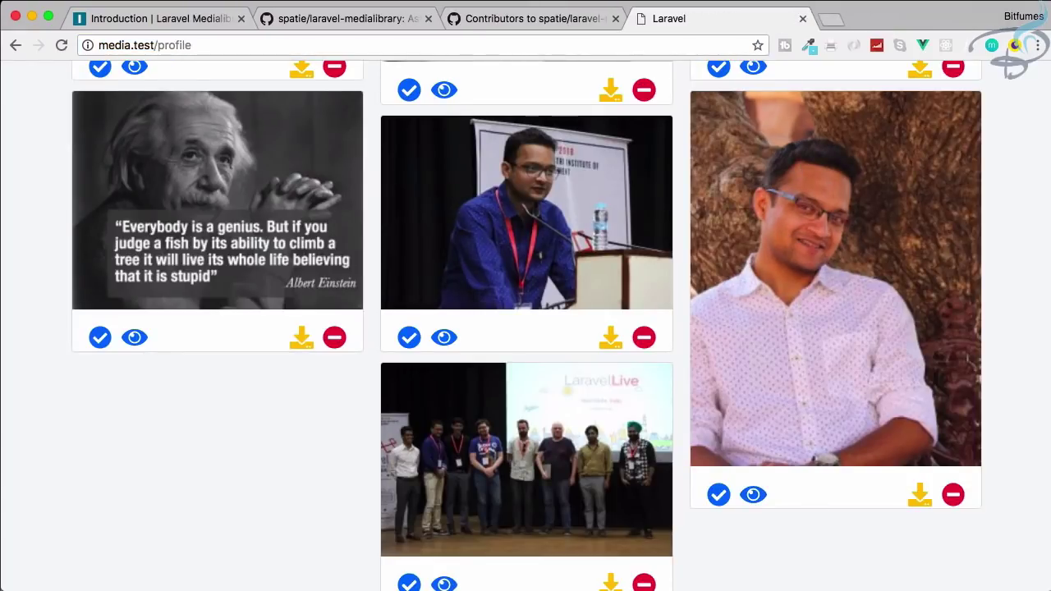
Step: Copy the https forwarding address from the ngrok terminal session and load it in a new browser tab
click(758, 584)
click(363, 279)
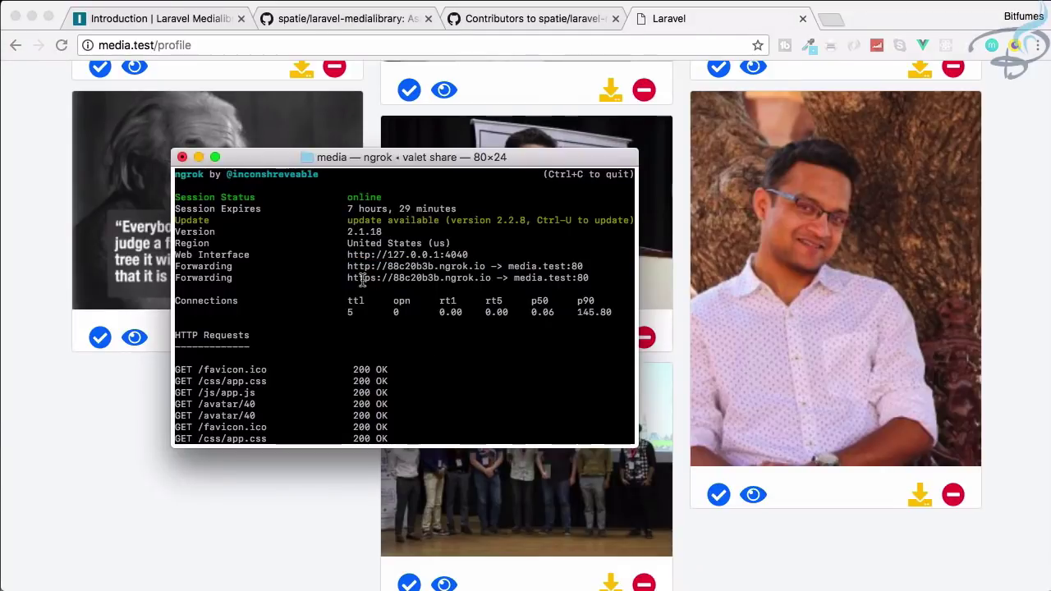
drag(346, 278, 493, 280)
key(super+c)
click(829, 18)
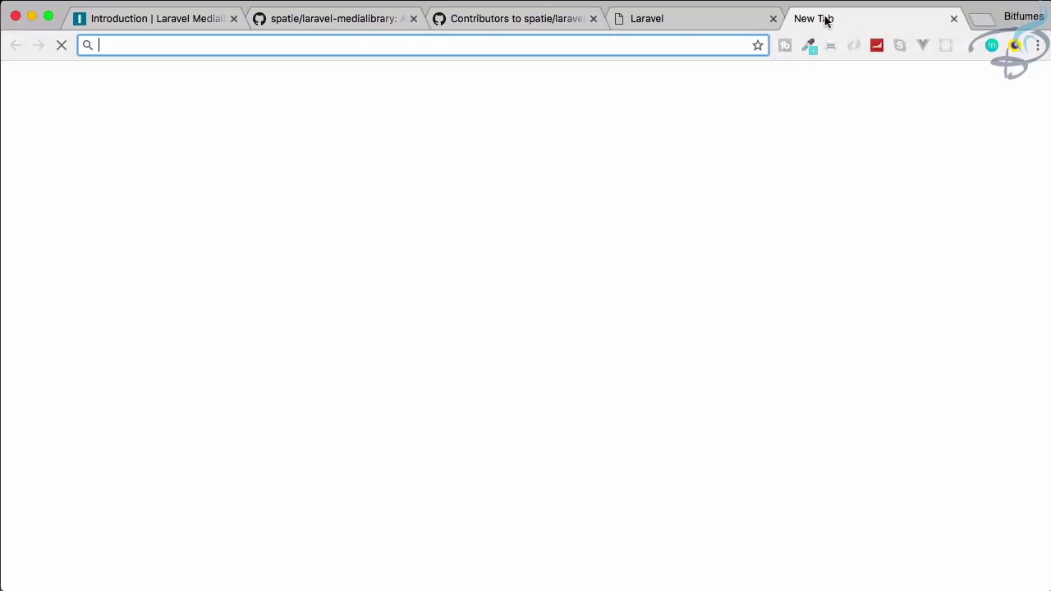
key(super+v)
key(Return)
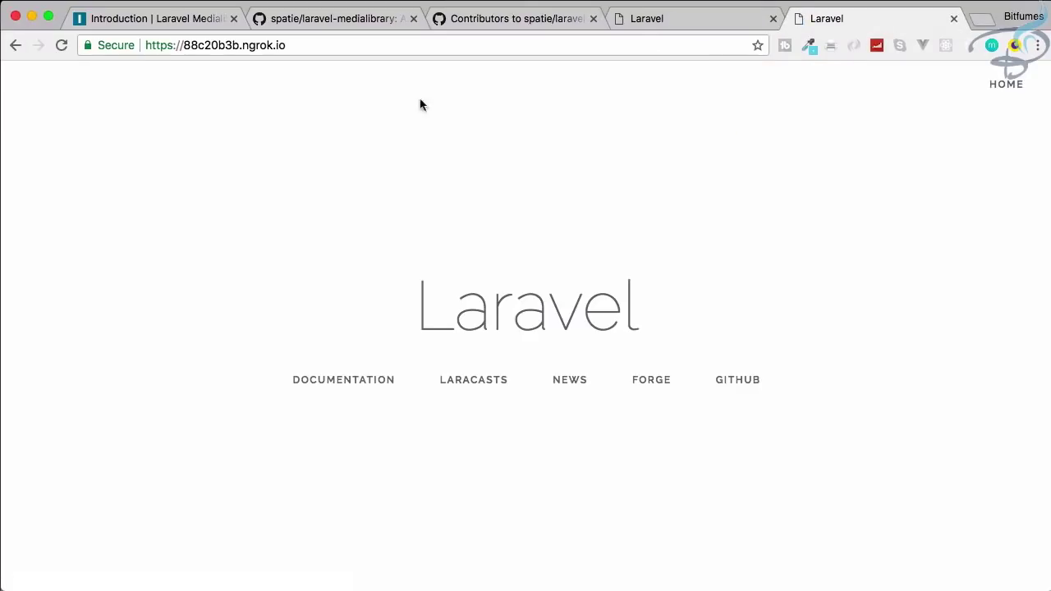
Step: Go from the ngrok site's welcome page to the profile gallery and open the full view of the tree-trunk portrait
click(271, 46)
click(1008, 85)
scroll(885, 168, down, 5)
click(711, 462)
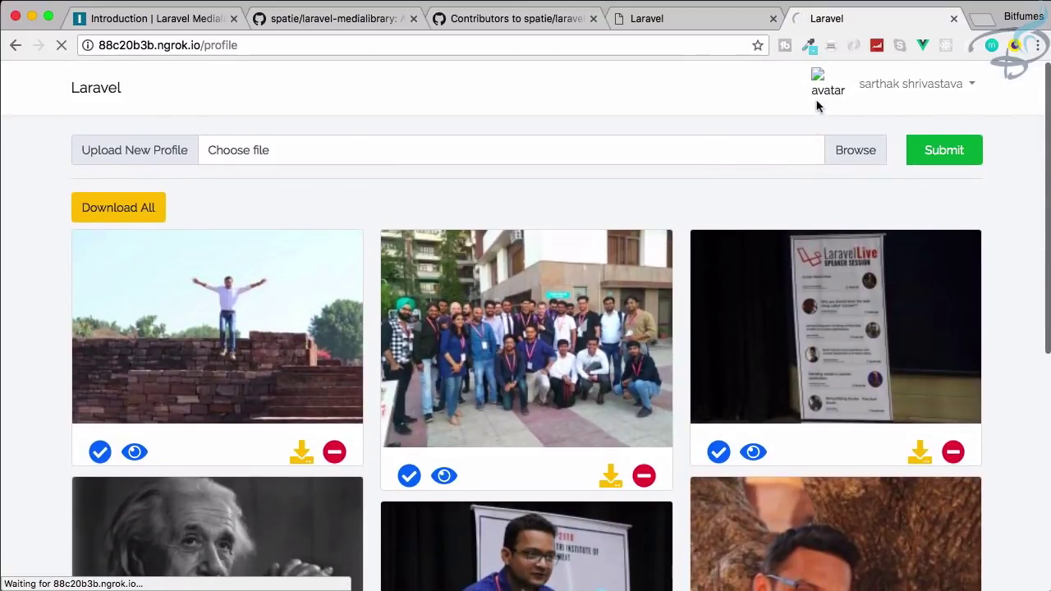
scroll(756, 321, down, 1)
scroll(754, 319, down, 5)
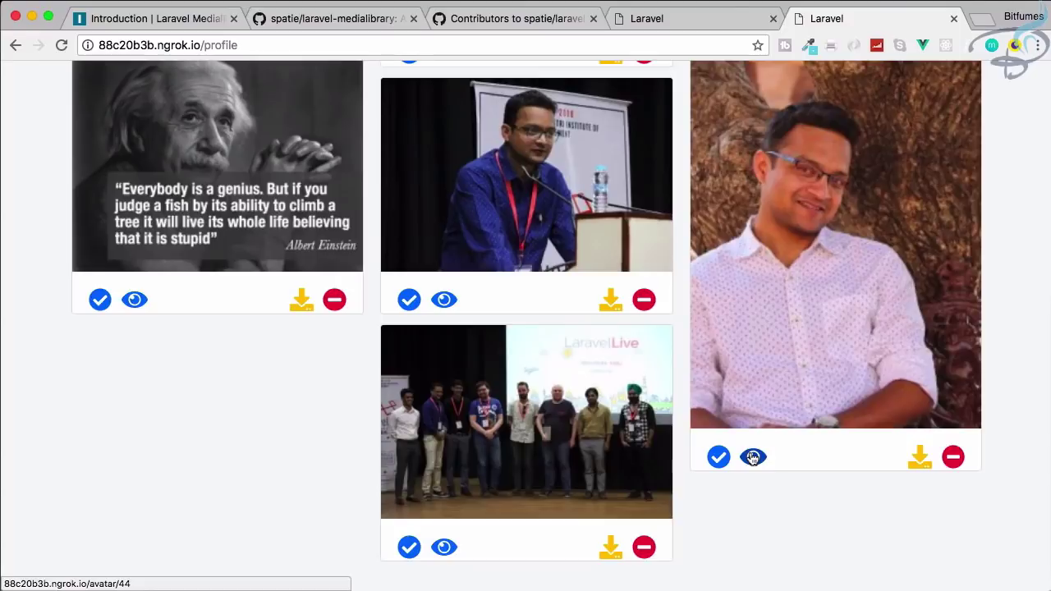
click(753, 458)
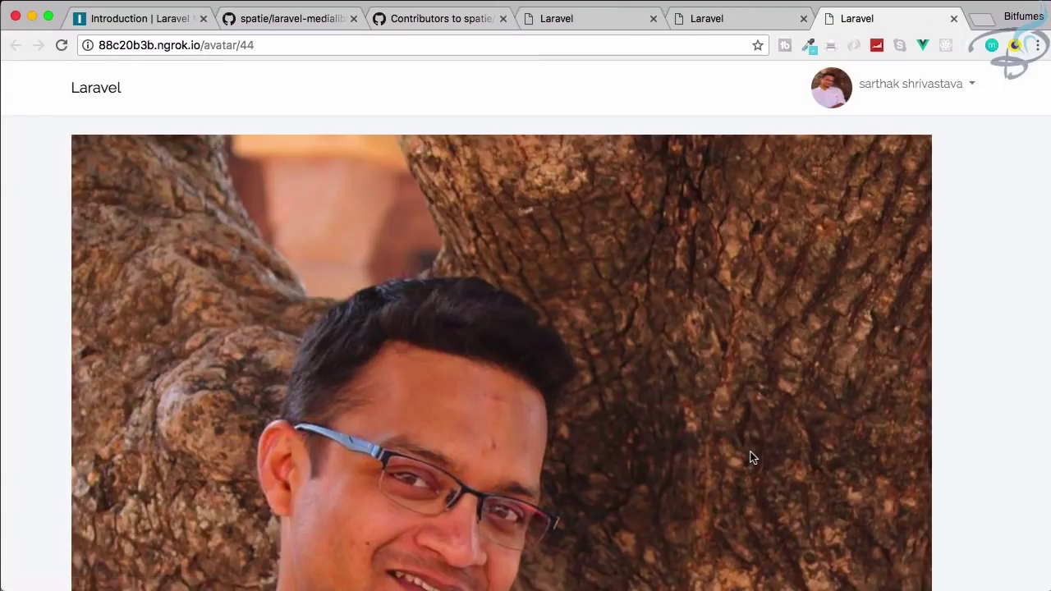
scroll(751, 457, down, 10)
Step: Open the developer tools' network view for the avatar page and throttle the connection to Fast 3G
key(super+alt+i)
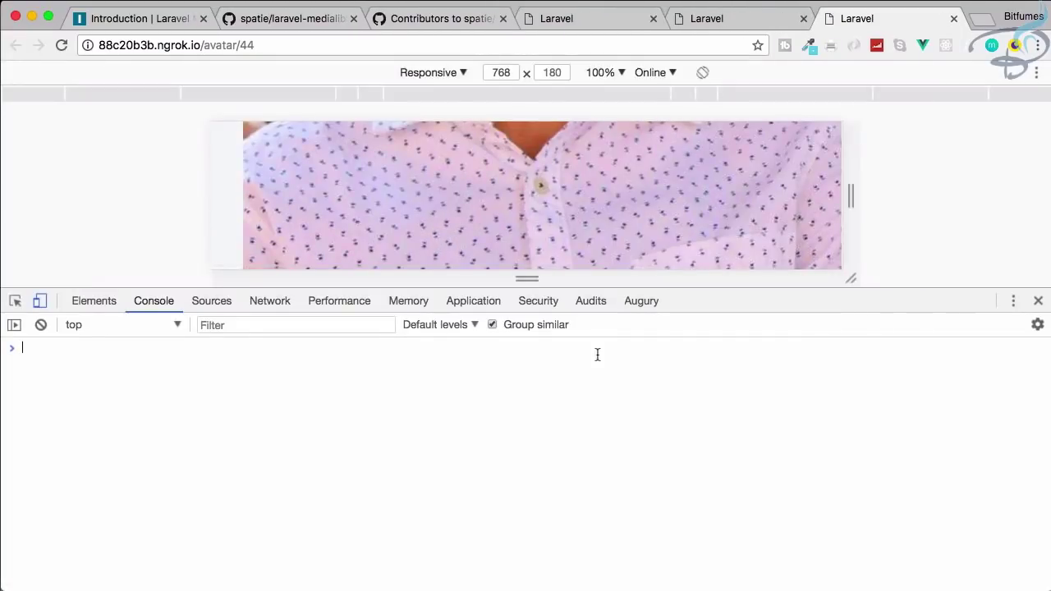
click(261, 304)
click(578, 324)
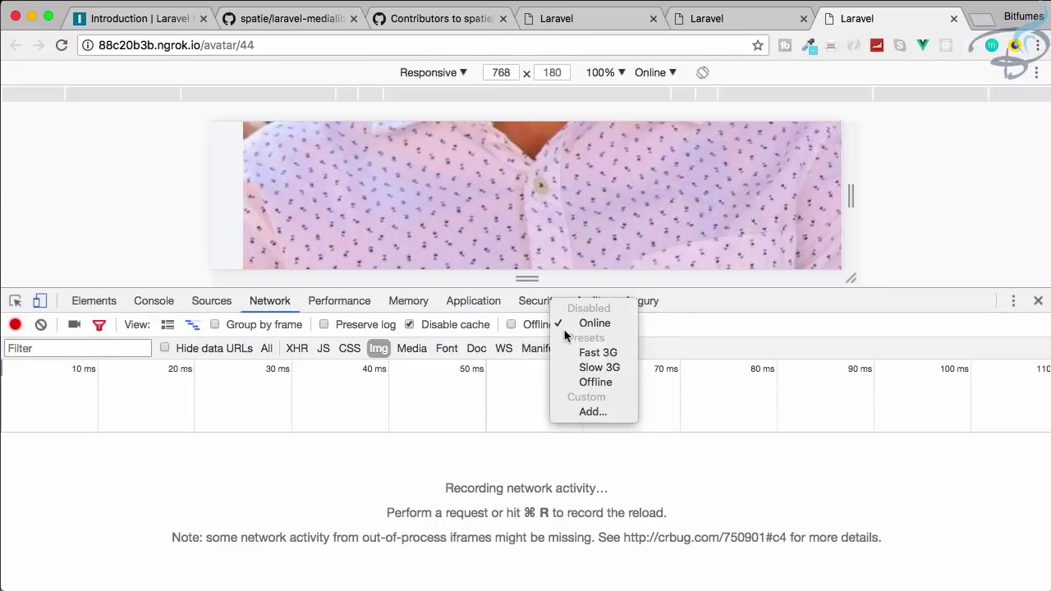
click(579, 351)
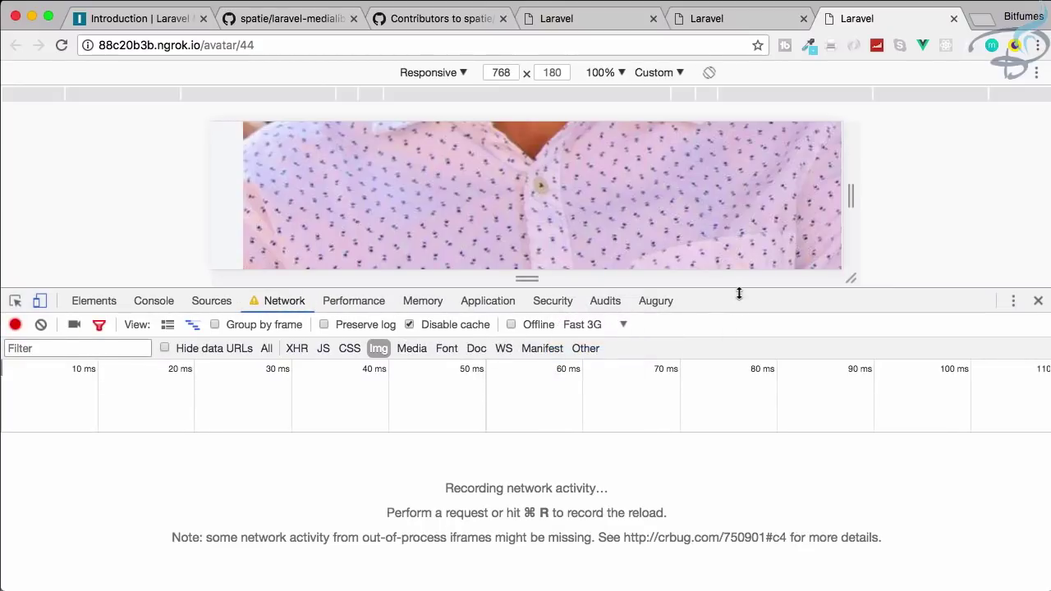
Step: Shrink the developer tools pane, turn off device emulation, and reload the avatar page to watch the throttled portrait load
drag(737, 292, 734, 405)
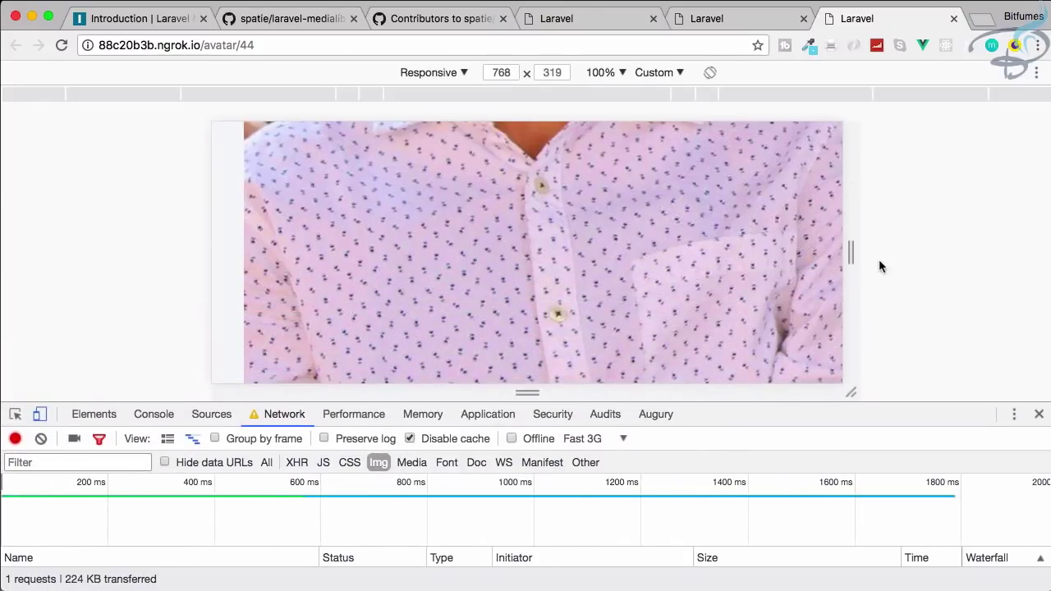
click(40, 414)
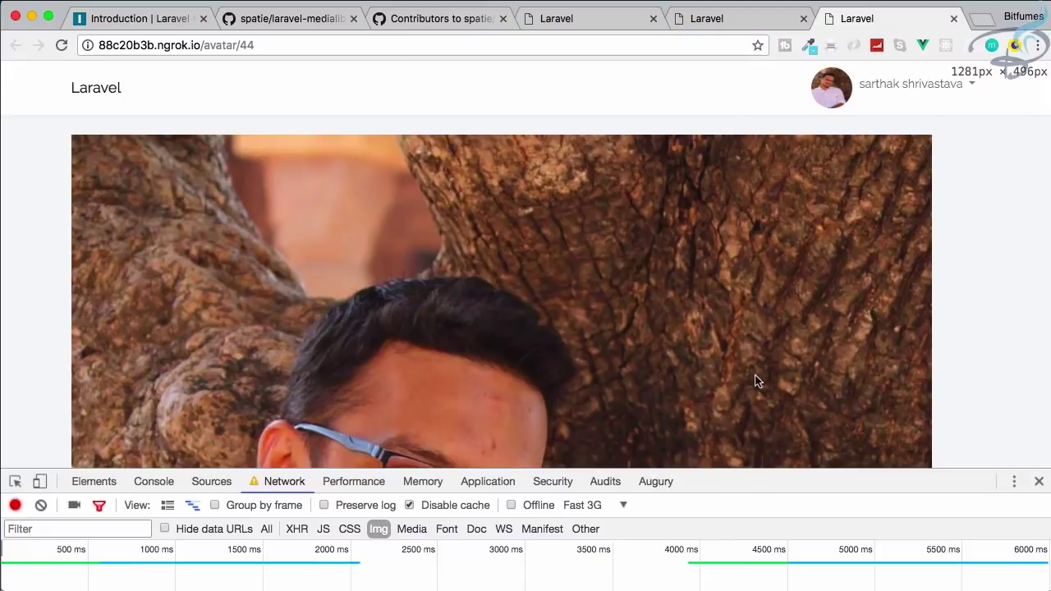
scroll(756, 377, down, 2)
key(super+r)
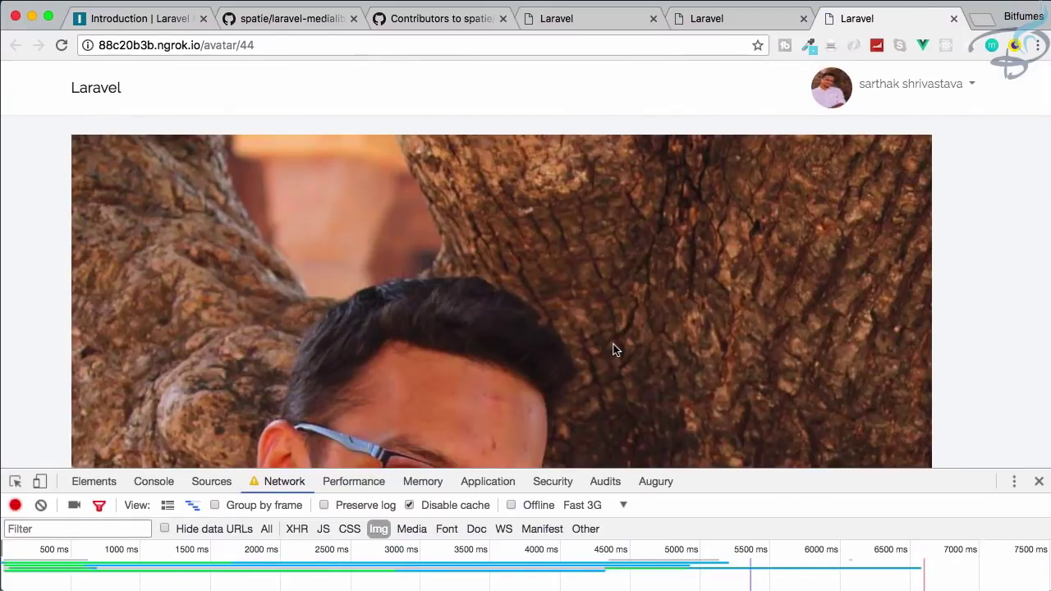
scroll(614, 350, down, 5)
scroll(614, 350, up, 5)
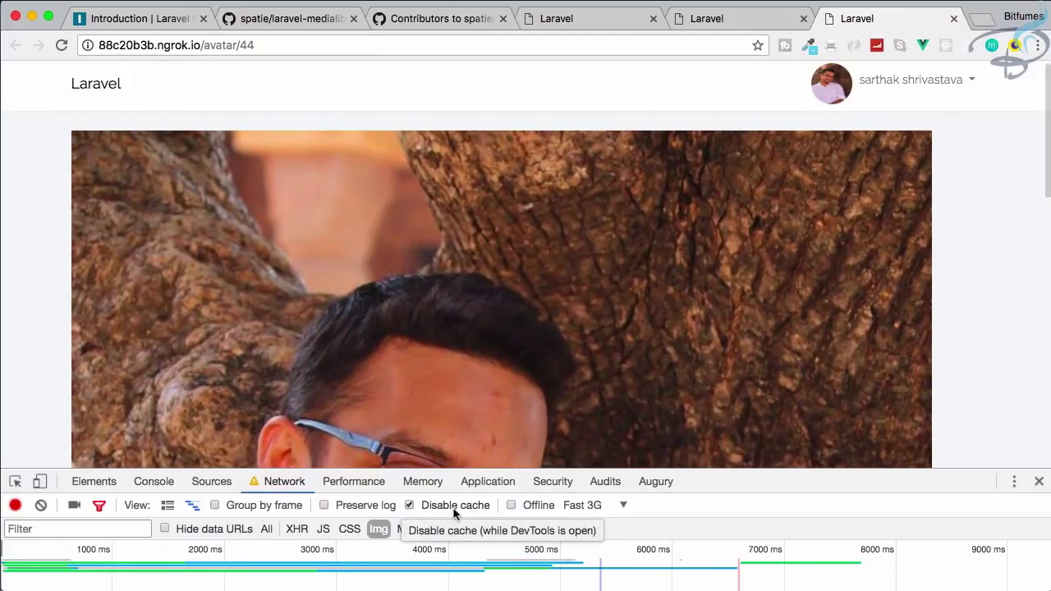
Step: Reload the avatar page once with caching allowed and once with the cache disabled to compare how the portrait loads
click(409, 505)
key(super+r)
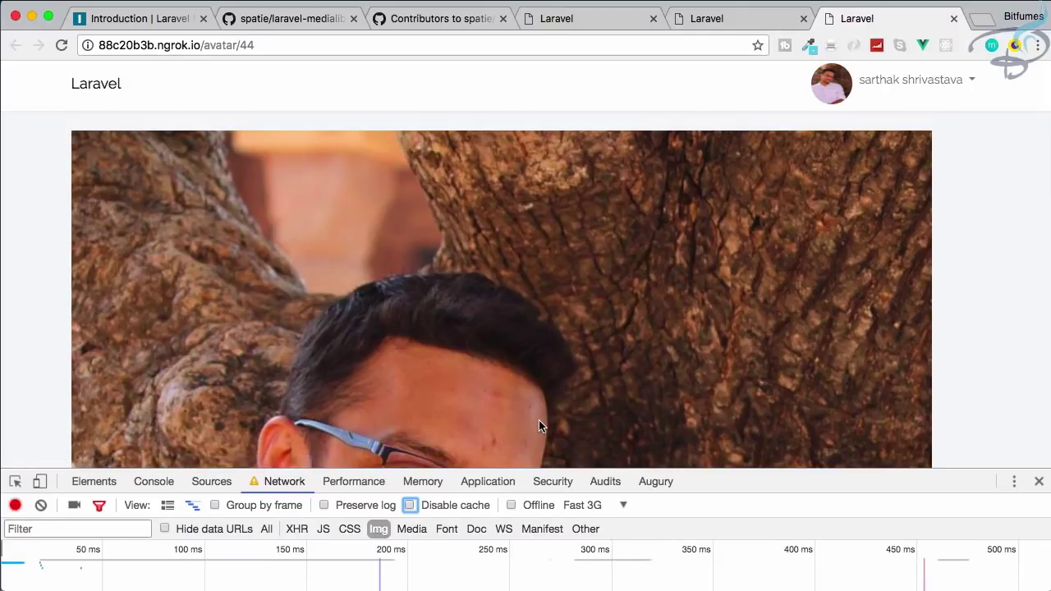
key(space)
drag(707, 475, 707, 490)
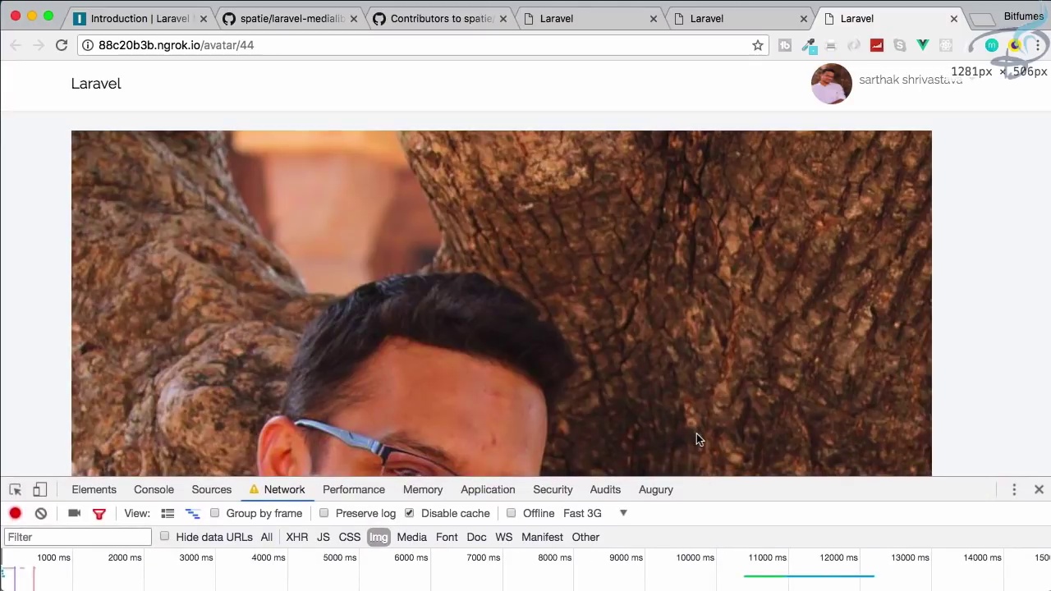
key(super+r)
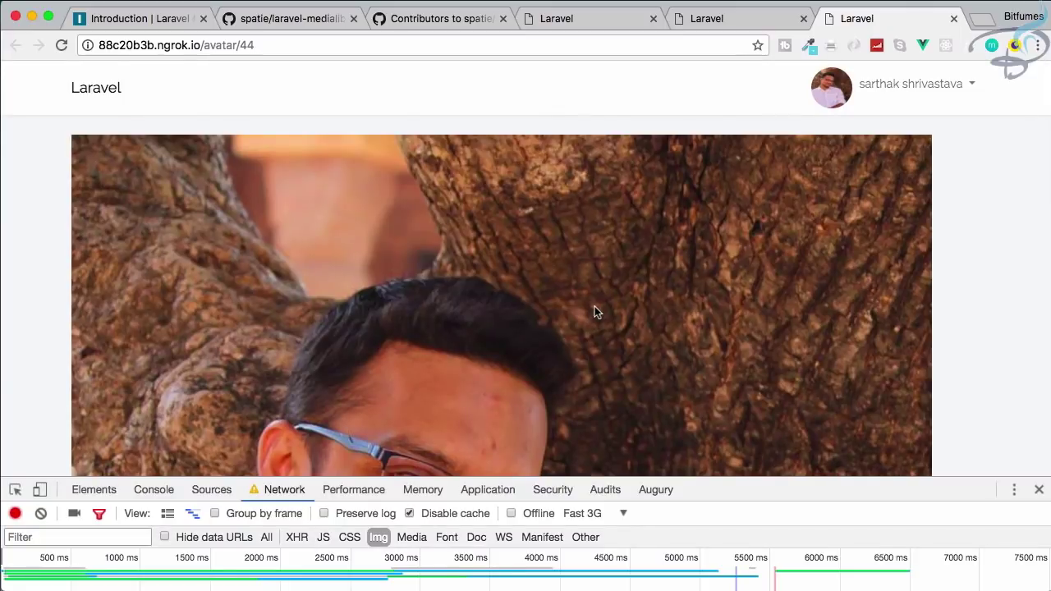
Step: Close the avatar tab and revisit the contributors page and main GitHub page of spatie/laravel-medialibrary
key(super+w)
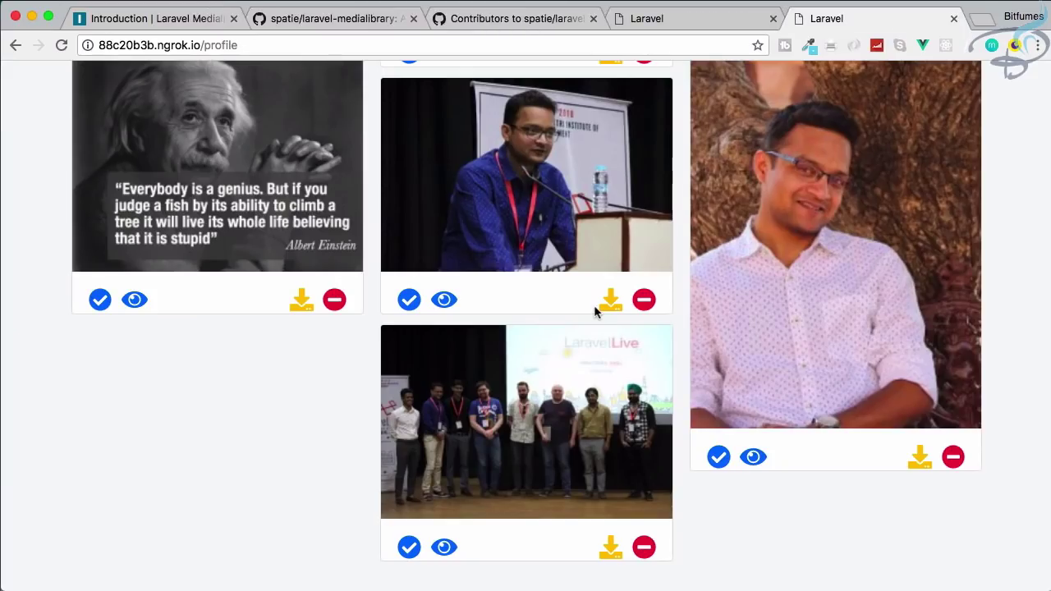
key(super+alt+Left)
key(super+alt+Left)
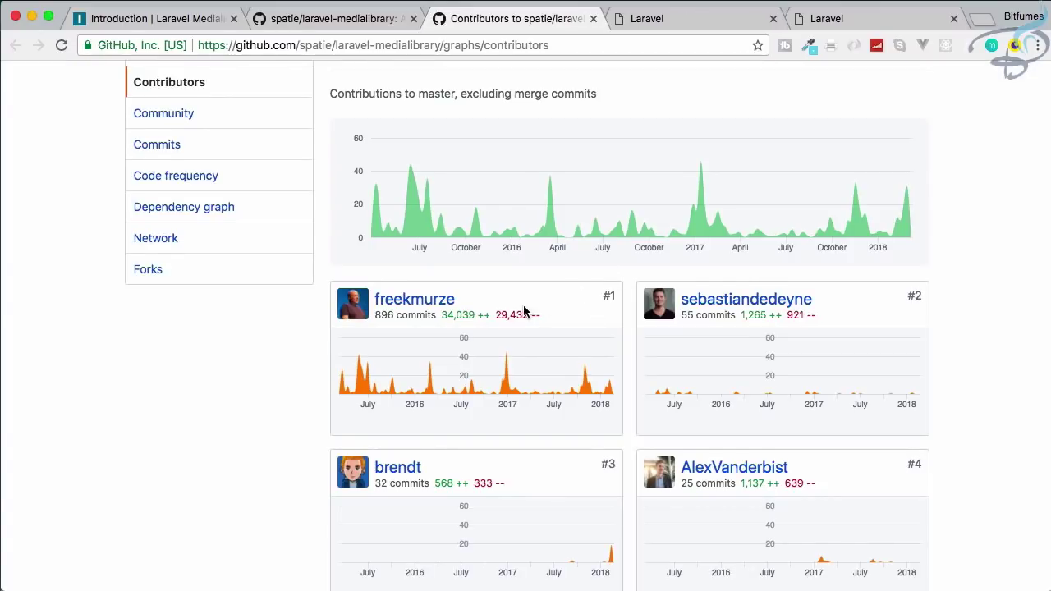
scroll(524, 310, up, 5)
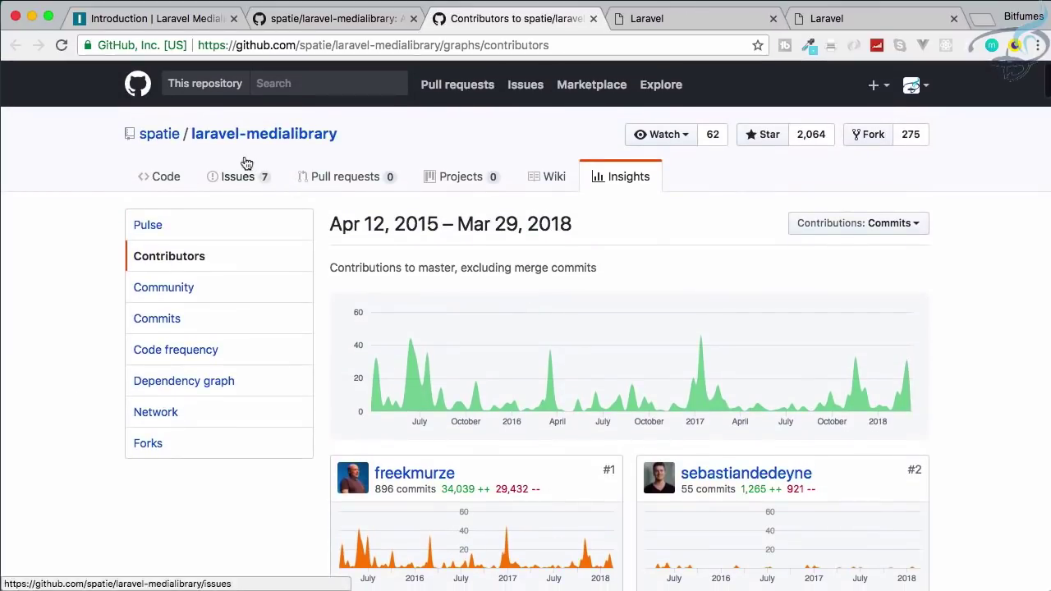
click(334, 20)
scroll(340, 141, up, 5)
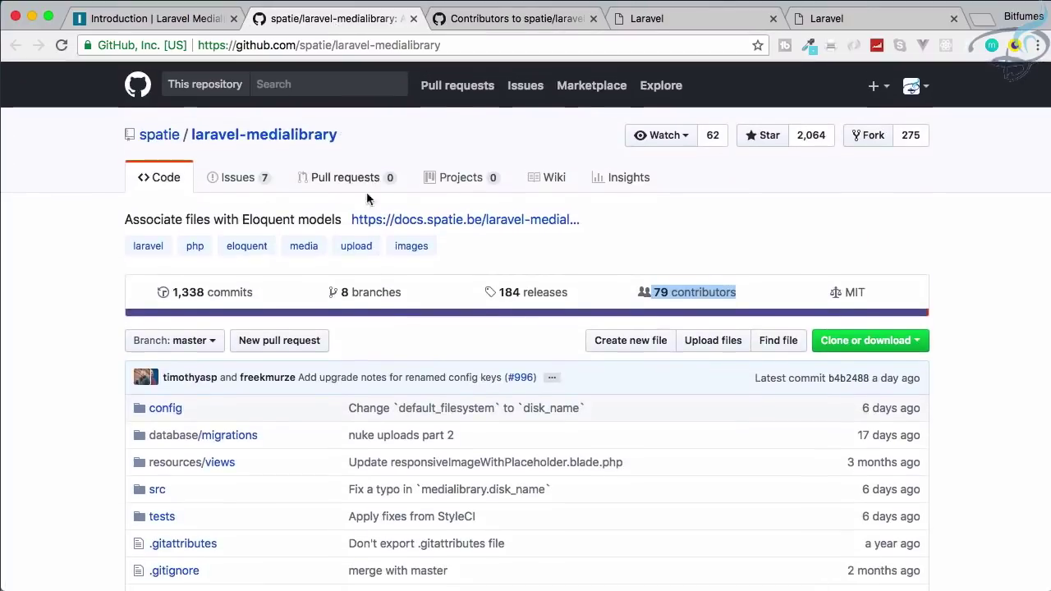
click(454, 257)
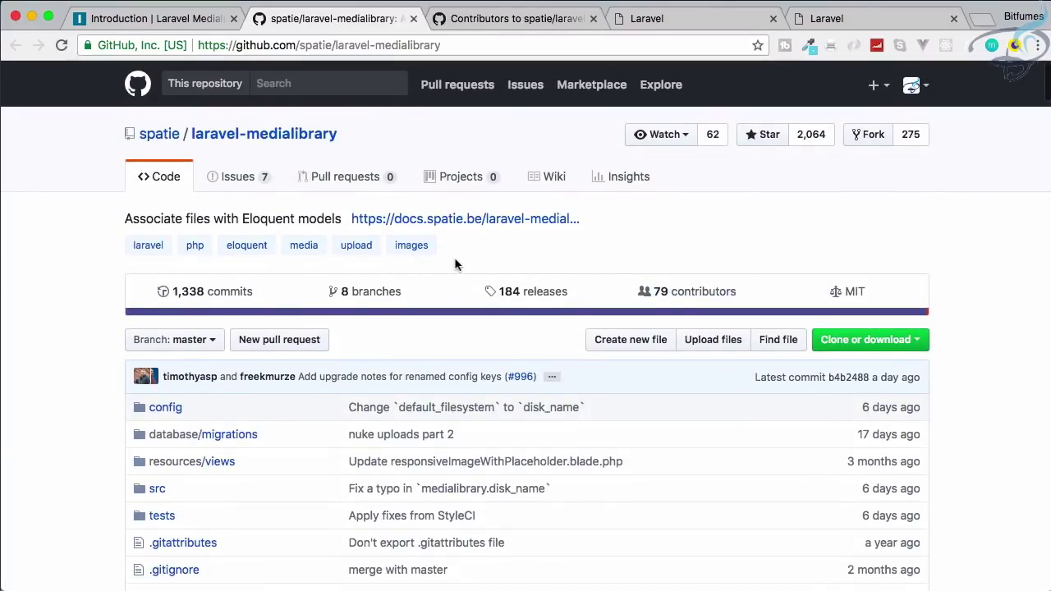
Step: Review the top of the Laravel Medialibrary v.7 introduction and return to the package's GitHub repository page
click(187, 24)
scroll(265, 172, up, 10)
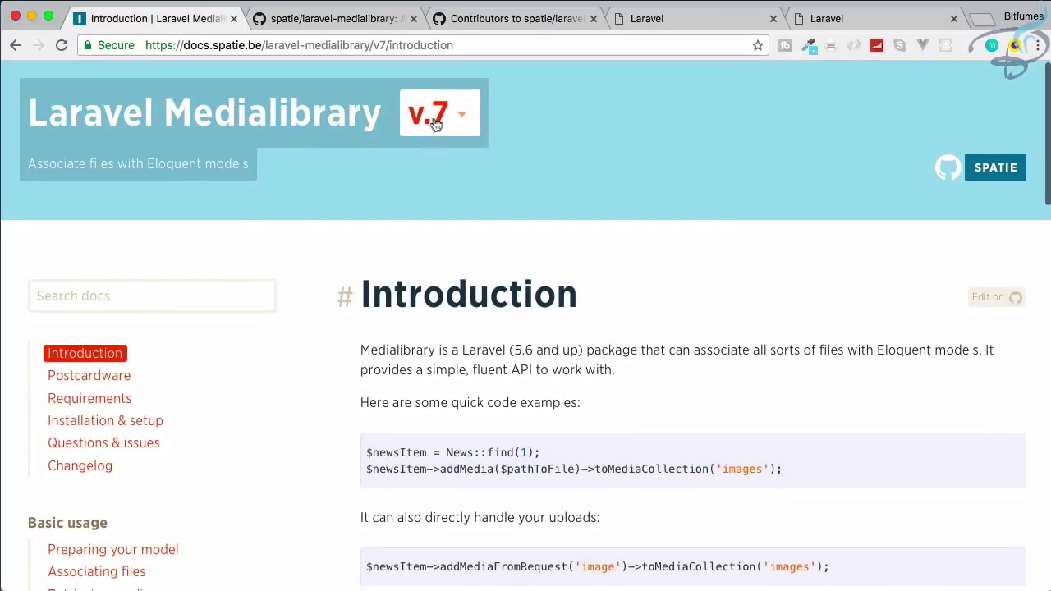
click(328, 18)
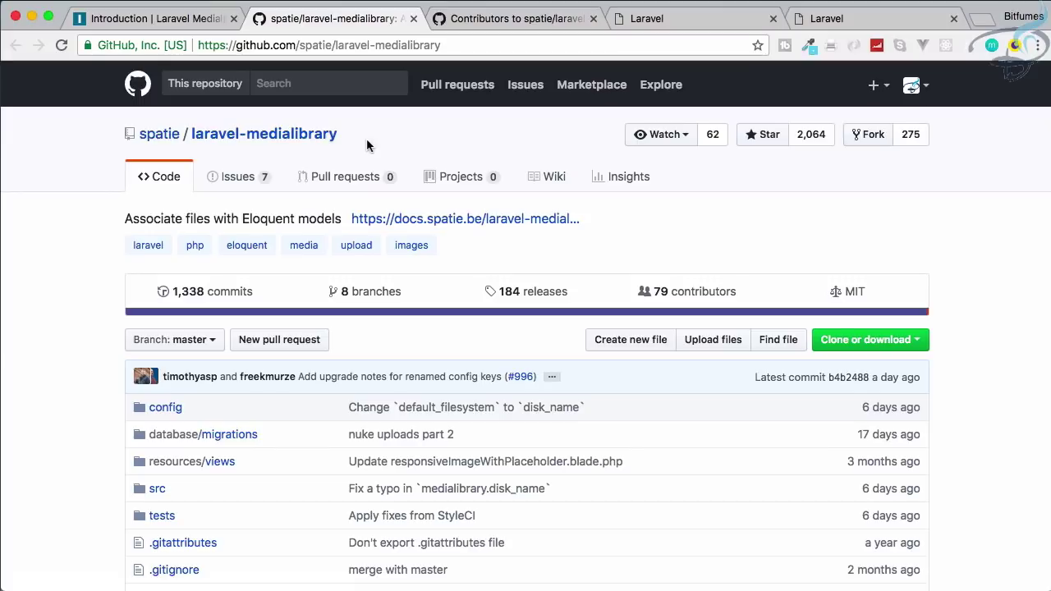
scroll(367, 142, down, 1)
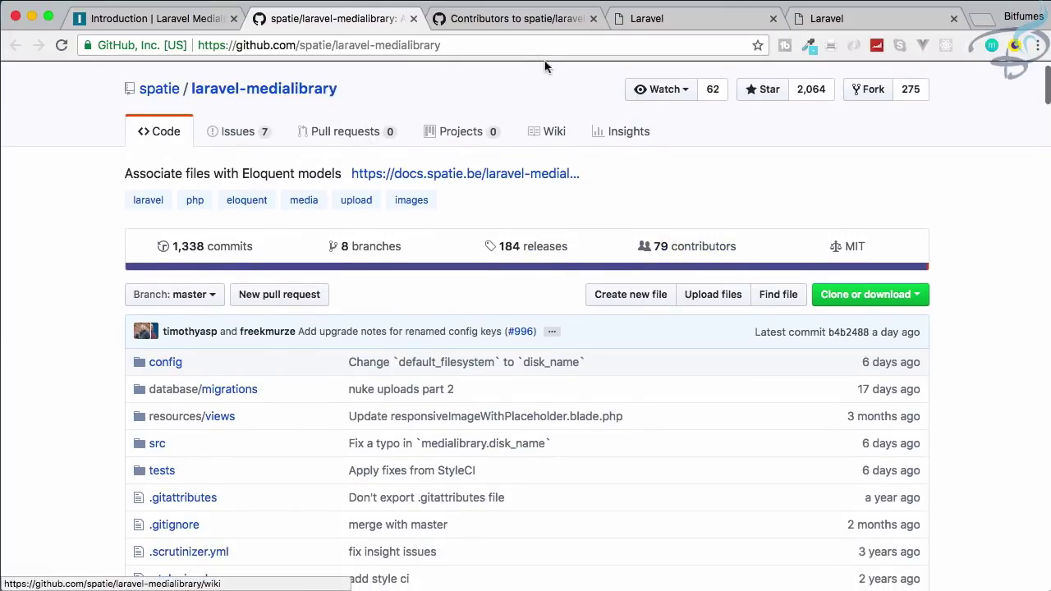
Step: Look through the ranked list of contributors to spatie/laravel-medialibrary
click(527, 26)
scroll(416, 463, down, 5)
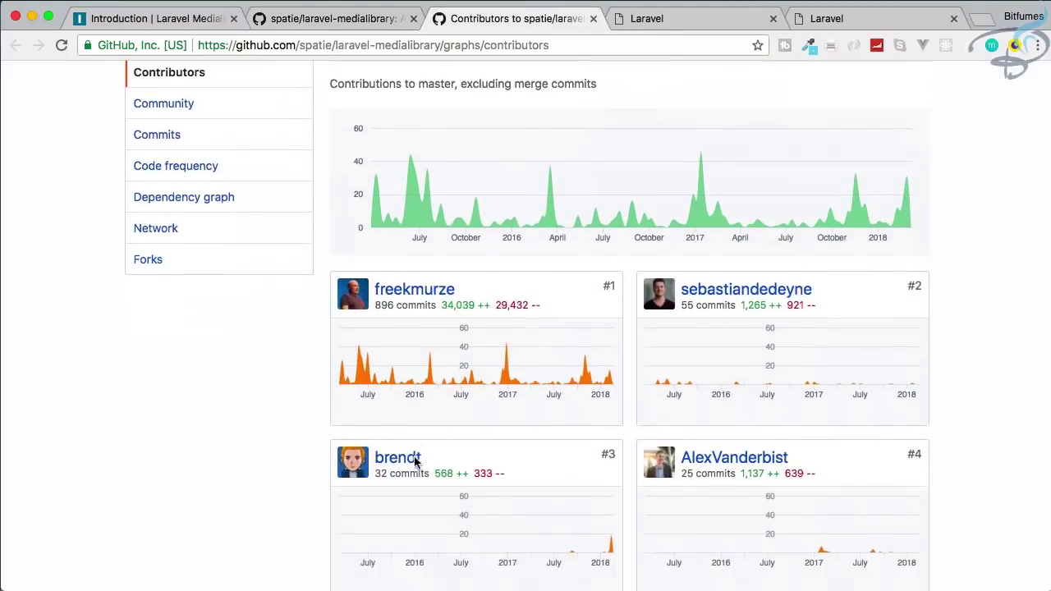
scroll(680, 340, down, 20)
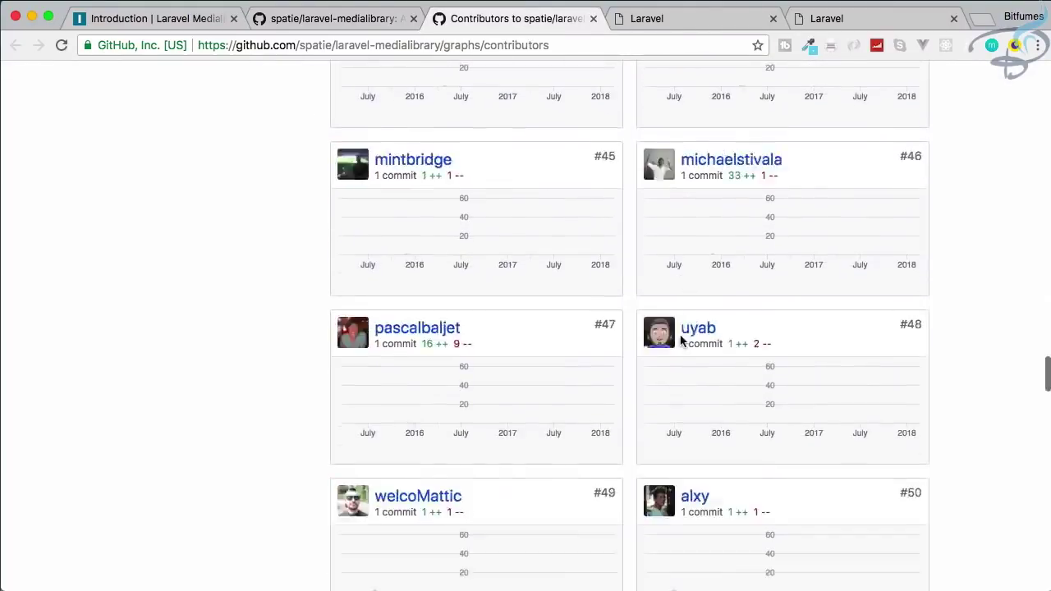
scroll(681, 340, down, 20)
Step: Open the Spatie organization page from the contributors page and return to the profile gallery served through ngrok
scroll(681, 340, up, 20)
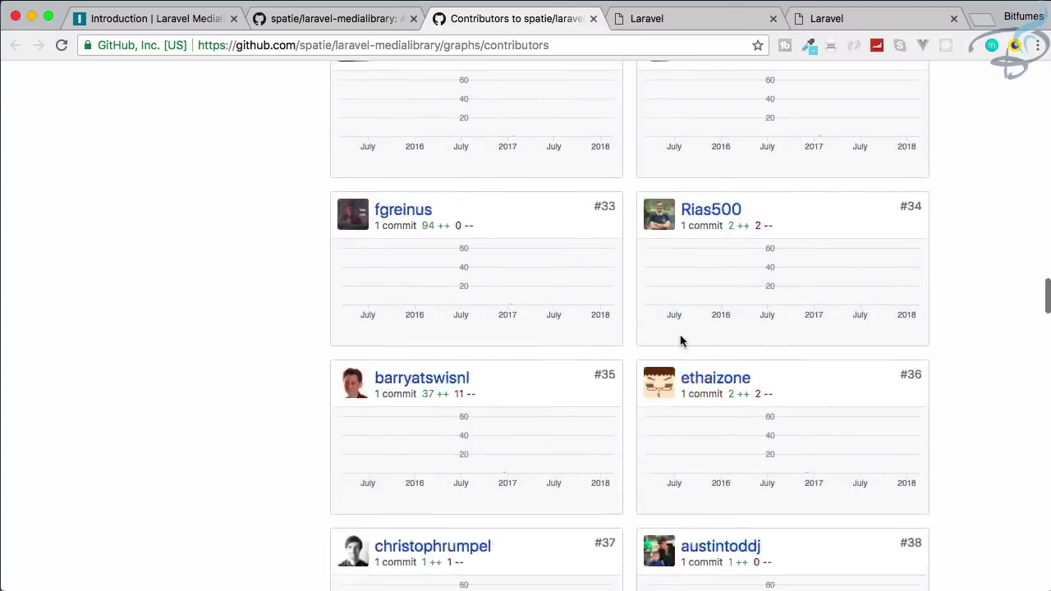
scroll(681, 340, up, 20)
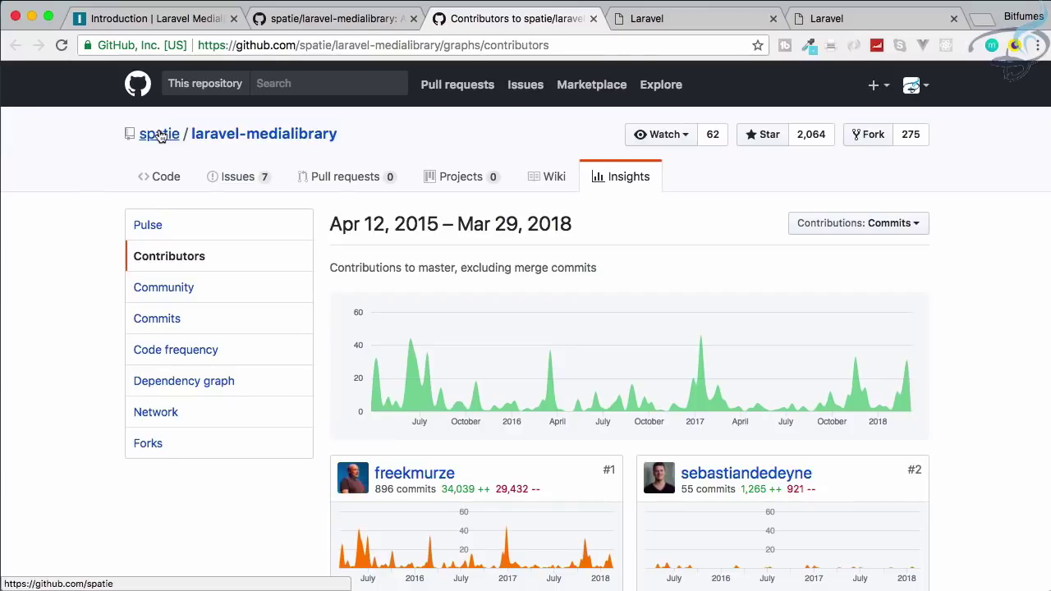
click(161, 137)
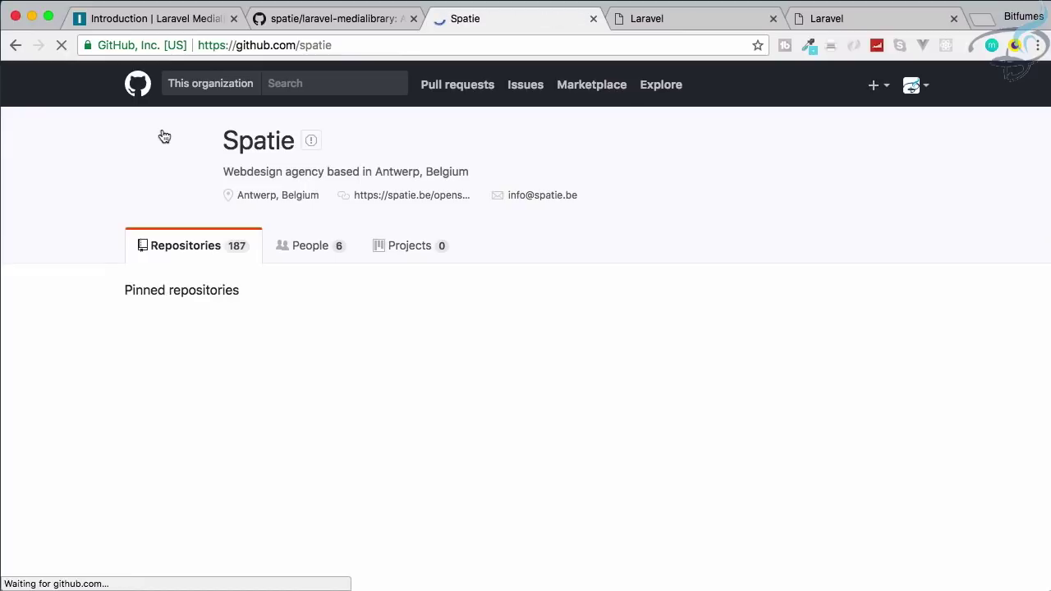
key(super+5)
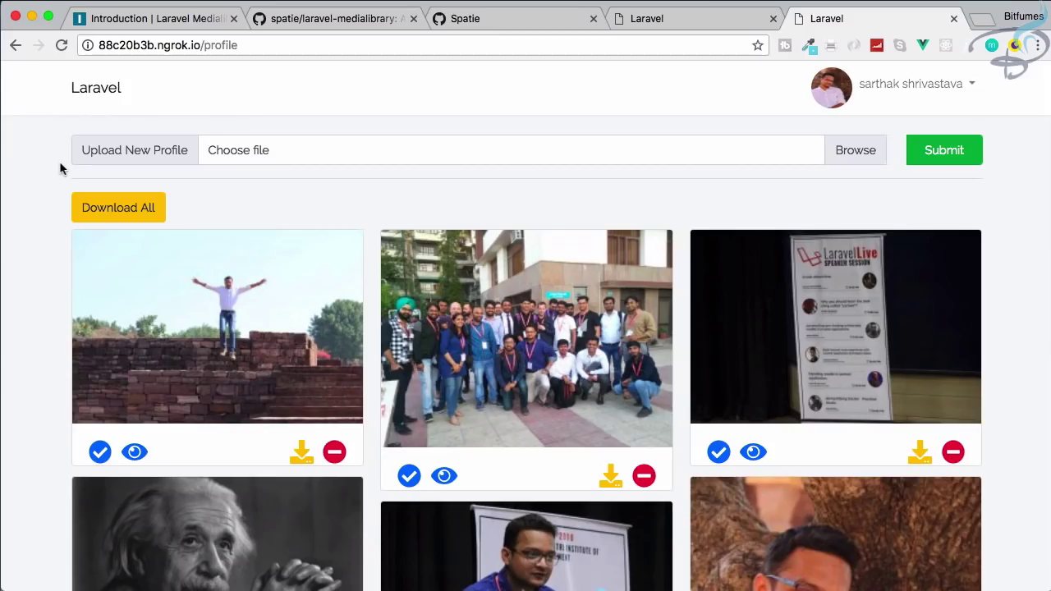